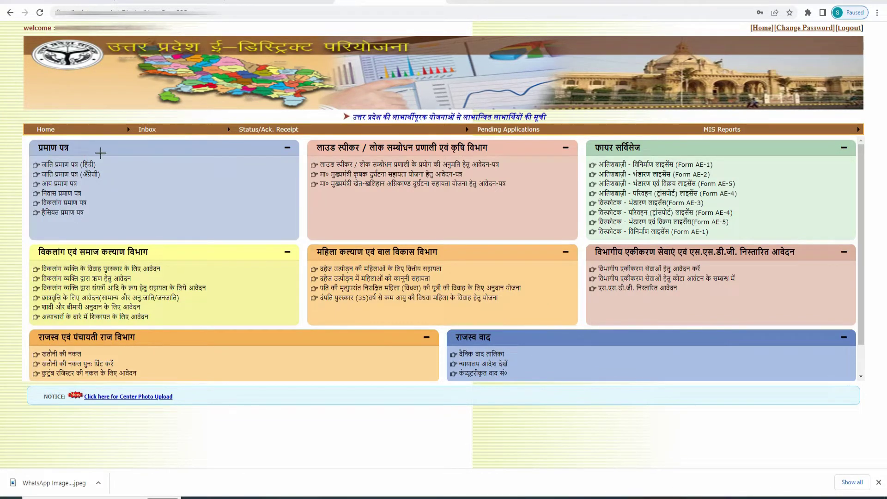
- Open the Hindi caste certificate application form, जाति प्रमाण पत्र (हिंदी), and dismiss the translation prompt
left_click_drag(28, 157, 100, 169)
left_click_drag(30, 169, 104, 181)
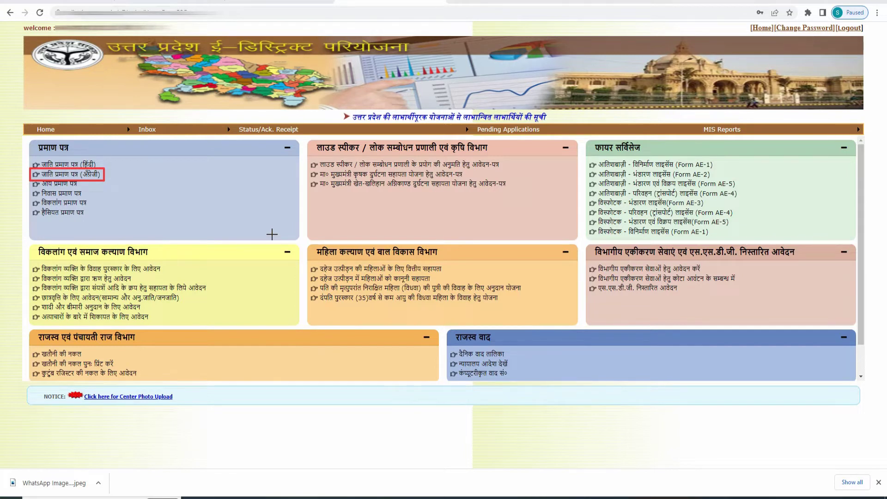
key("Escape")
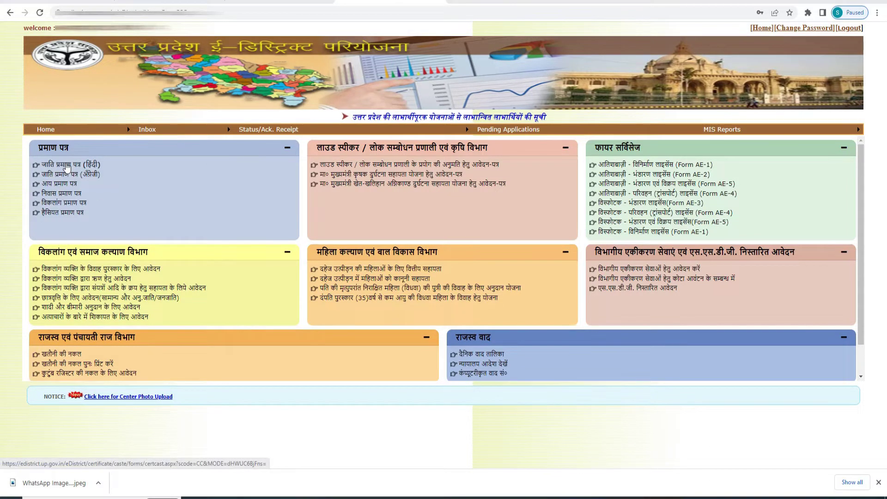
left_click(67, 166)
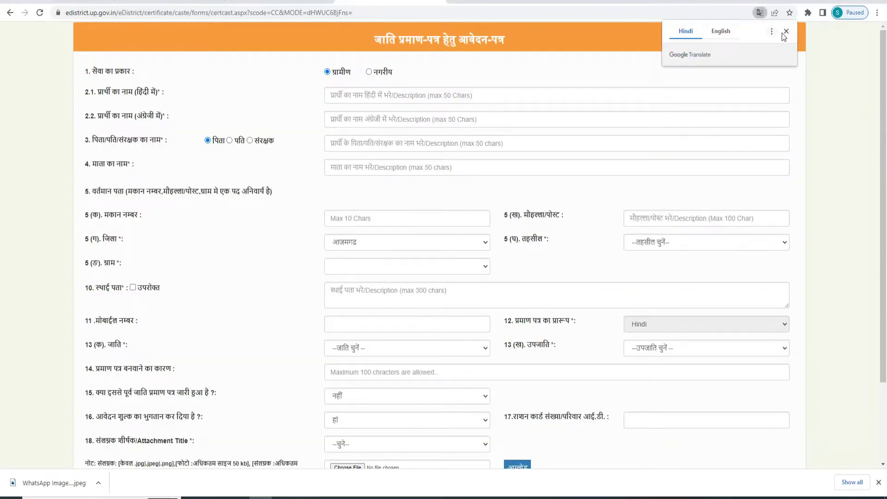
left_click(785, 32)
scroll(273, 275, "down", 2)
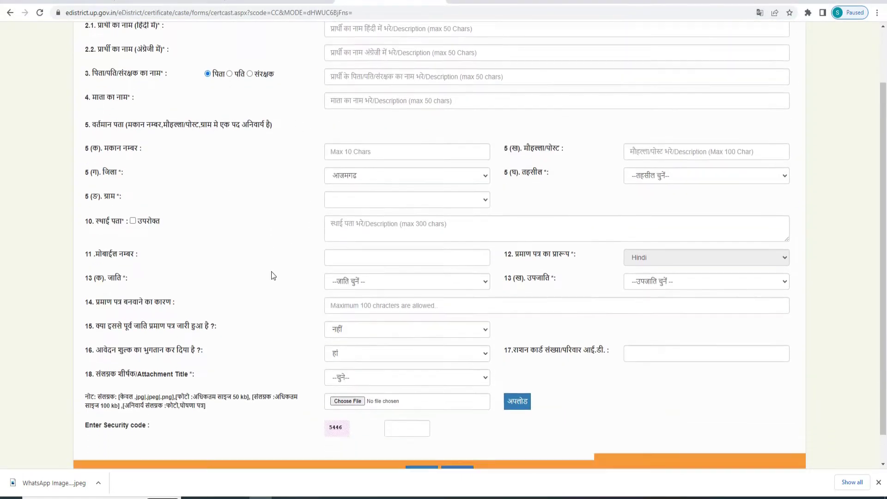
scroll(271, 273, "up", 2)
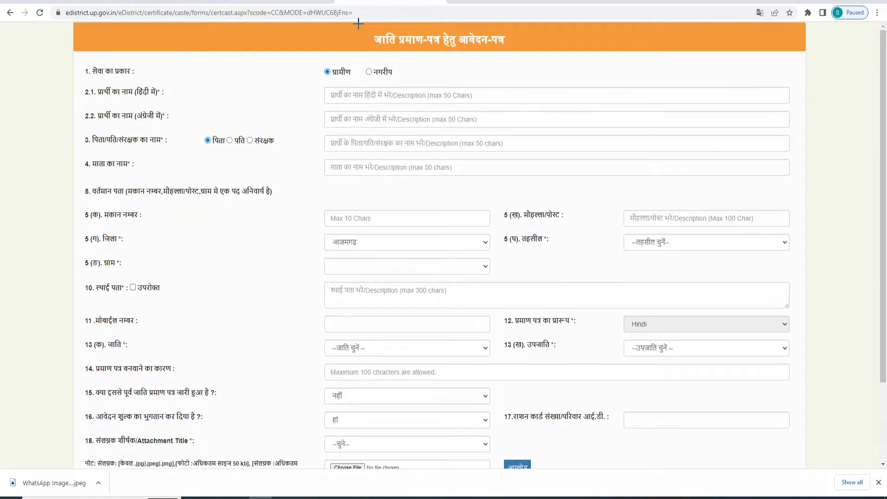
- Set the service type (सेवा का प्रकार) to the urban option नगरीय
left_click_drag(362, 24, 516, 54)
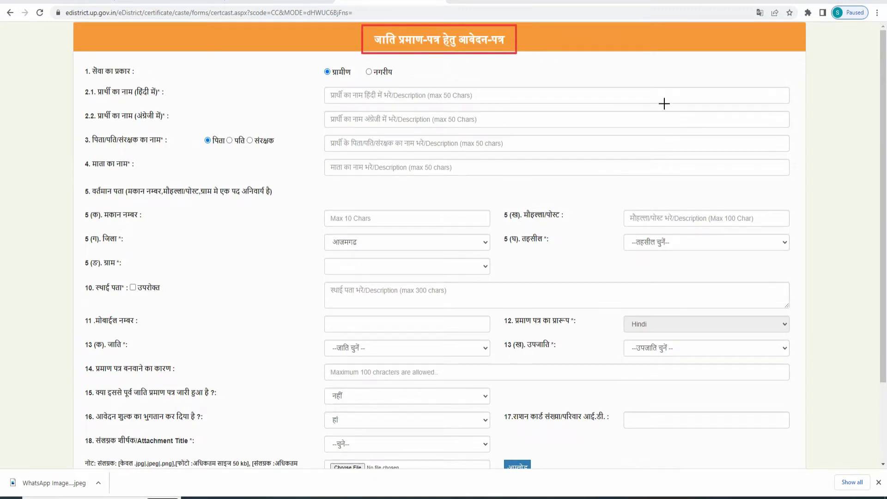
key("Escape")
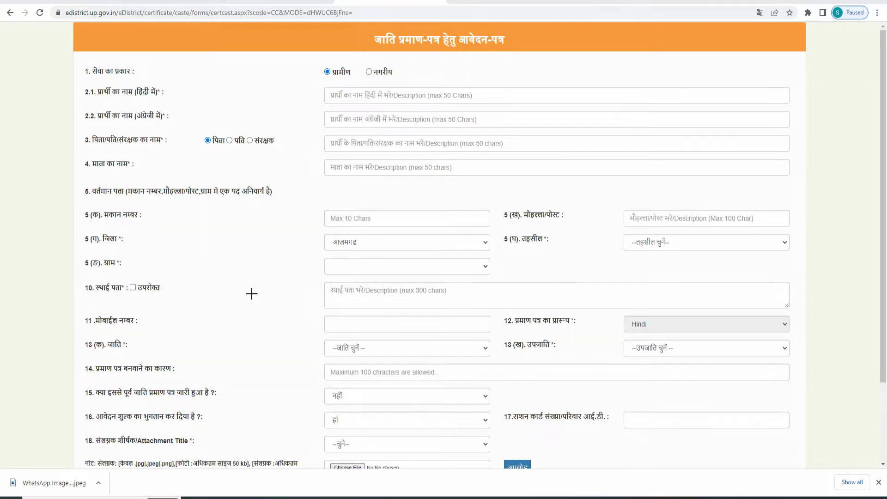
mouse_move(318, 62)
left_mouse_down()
mouse_move(348, 79)
mouse_move(400, 81)
left_mouse_up()
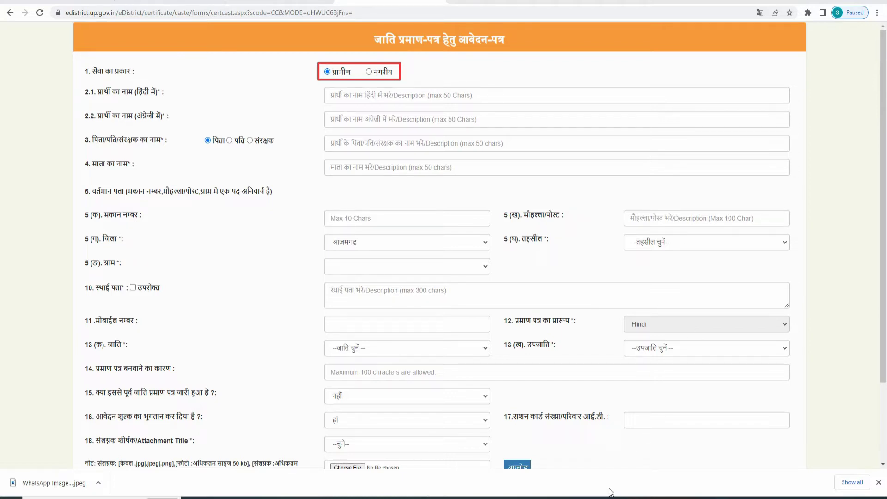
left_click(369, 72)
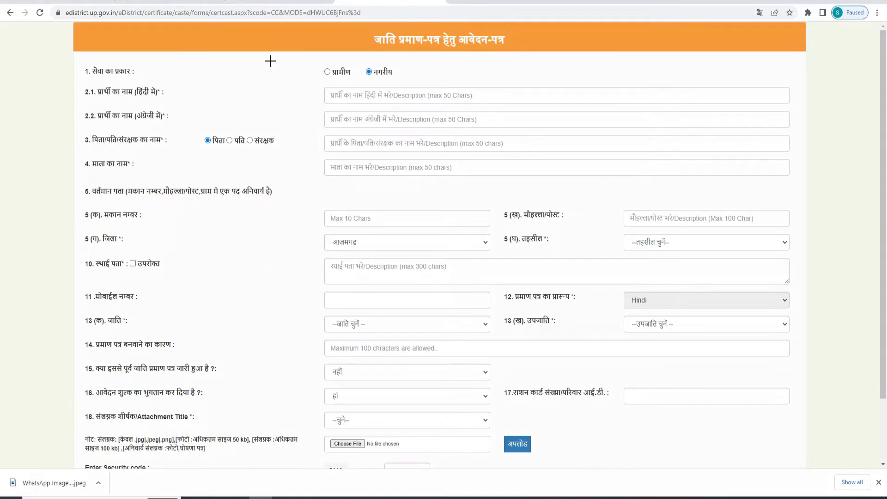
- Enter the sample applicant name as "एबीएस" in the Hindi name field and "abc" in the English name field
mouse_move(78, 80)
left_mouse_down()
mouse_move(283, 107)
mouse_move(488, 108)
left_mouse_up()
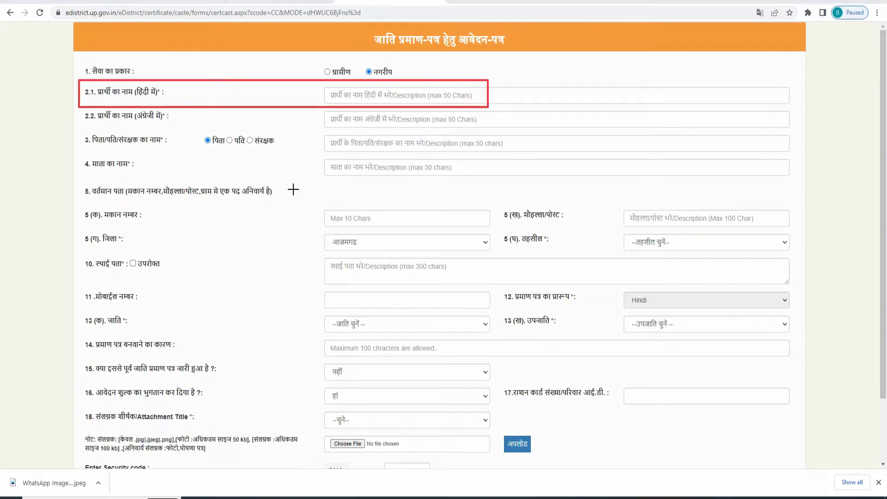
type("एबीएस")
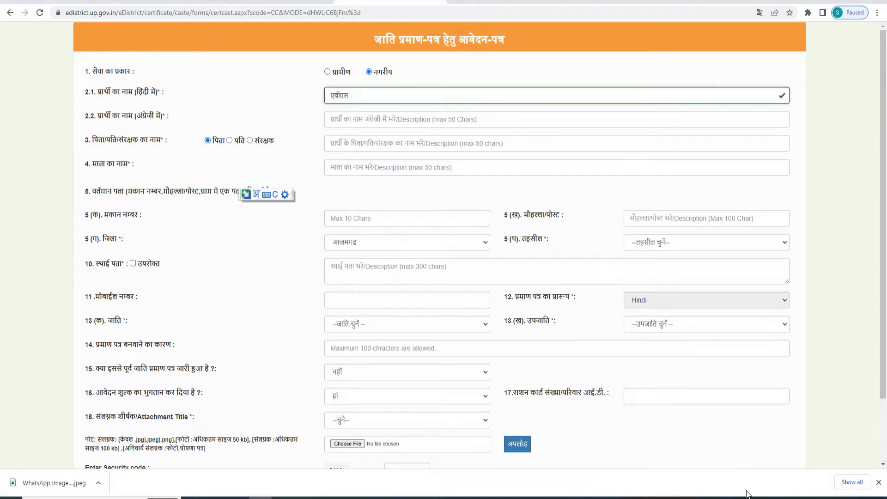
left_click_drag(79, 107, 499, 132)
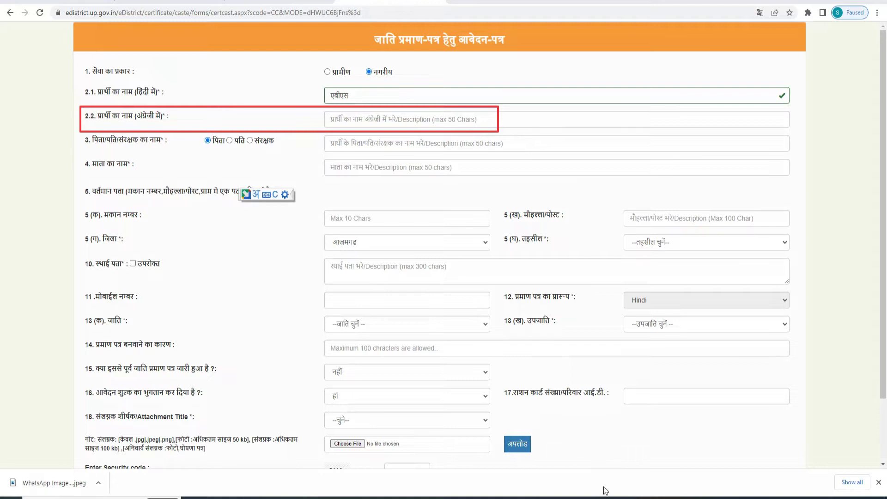
left_click(356, 118)
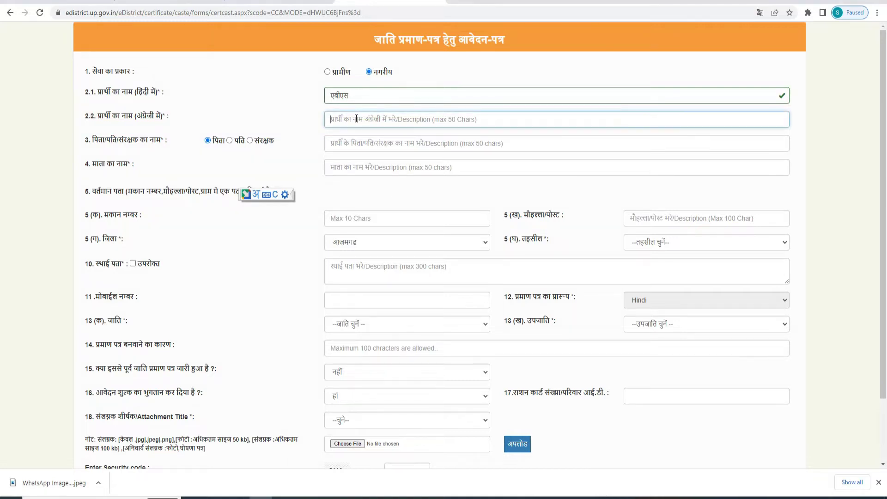
type("abc")
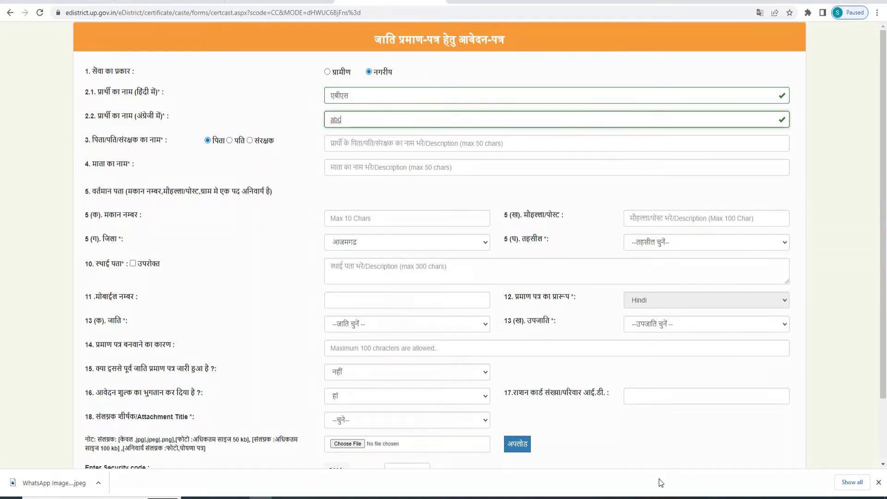
- Try the पति and संरक्षक options for the parent/husband/guardian name and set the choice back to पिता
left_click_drag(79, 127, 372, 156)
key("Escape")
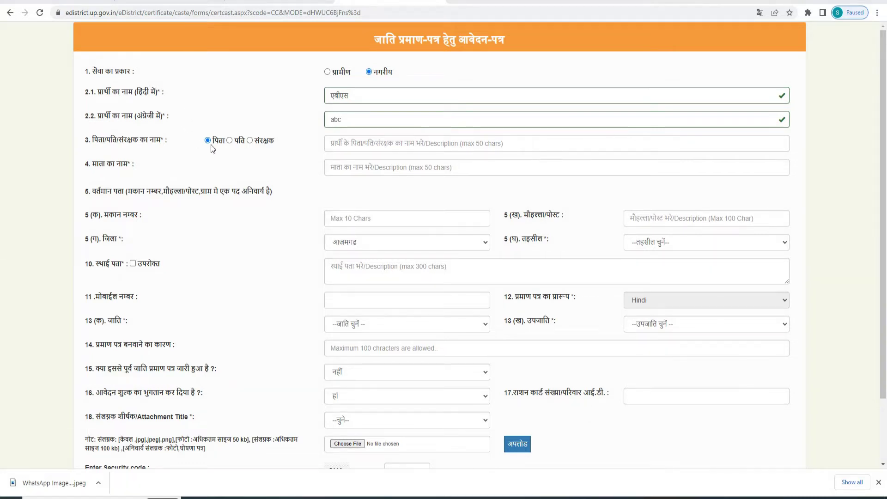
left_click(375, 145)
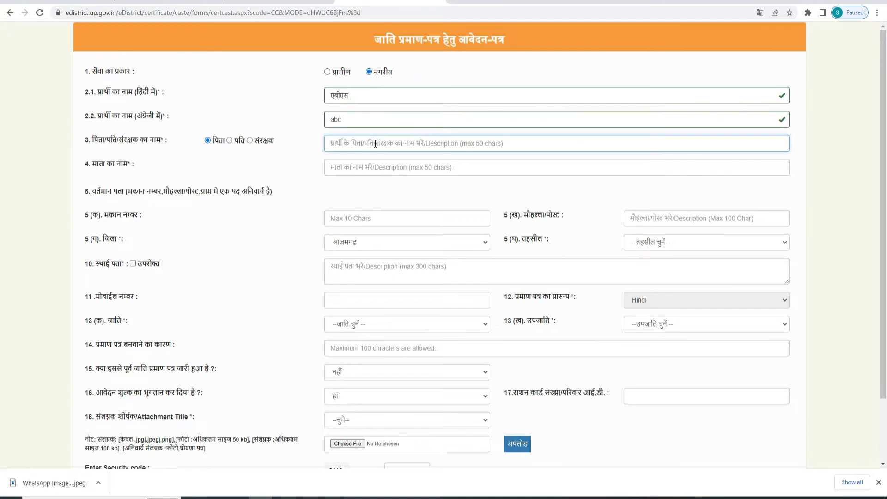
left_click(230, 141)
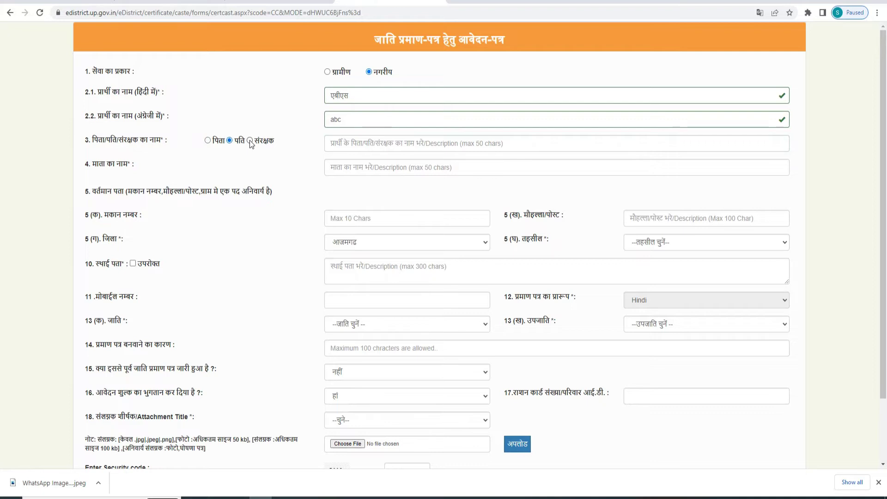
left_click(250, 141)
left_click(208, 141)
left_click(382, 143)
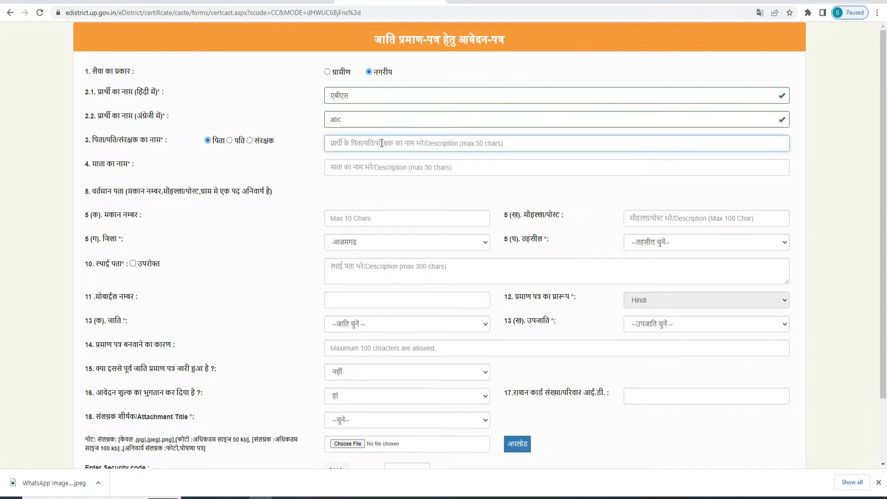
key("super+space")
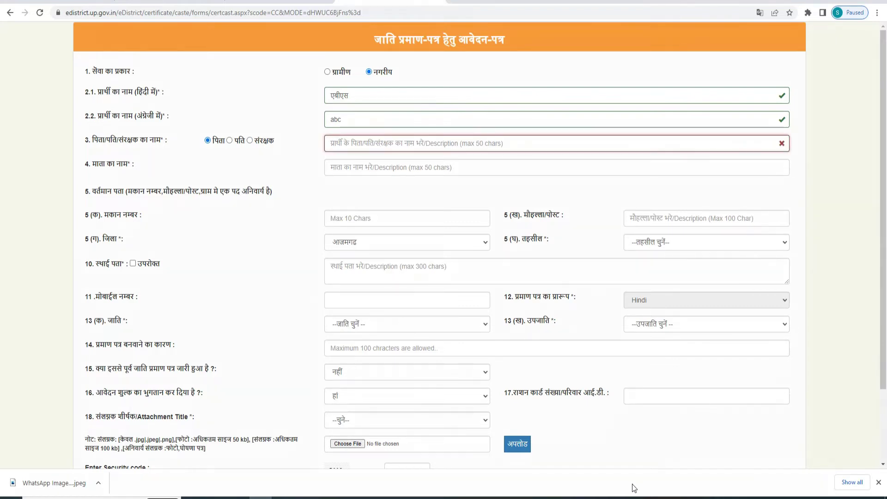
- Review the mother's name, house number and मौहल्ला/पोस्ट fields and the available तहसील options
mouse_move(83, 154)
left_mouse_down()
mouse_move(293, 179)
mouse_move(454, 184)
left_mouse_up()
key("Escape")
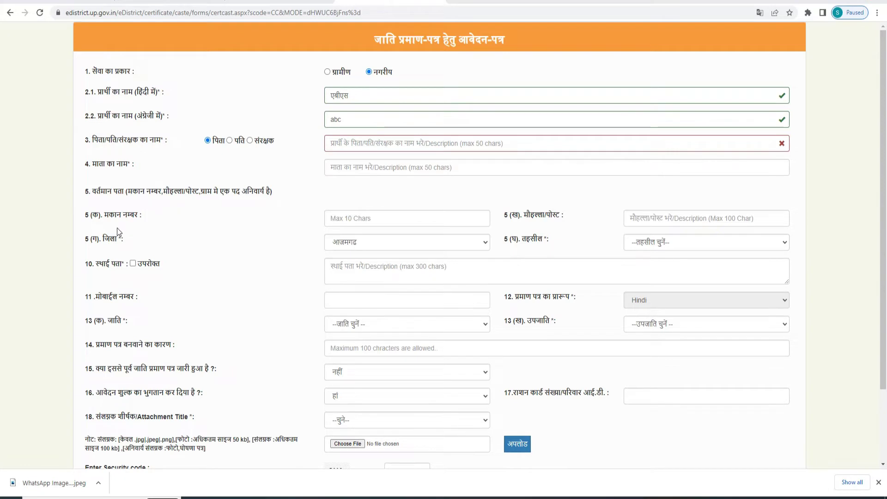
left_click_drag(80, 204, 251, 228)
left_click_drag(358, 232, 499, 230)
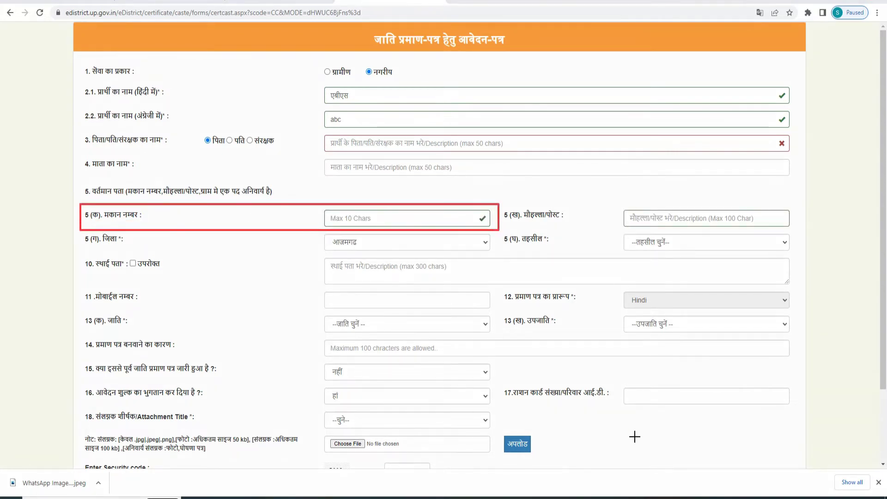
left_click(644, 217)
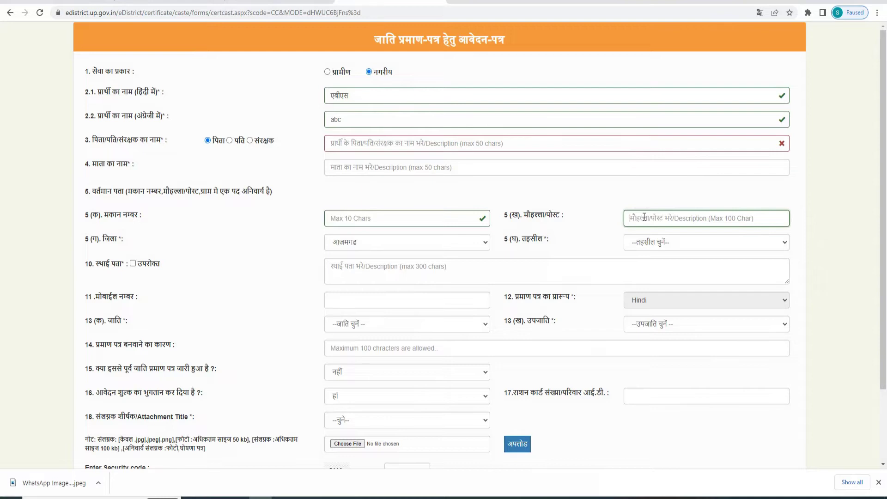
left_click(276, 271)
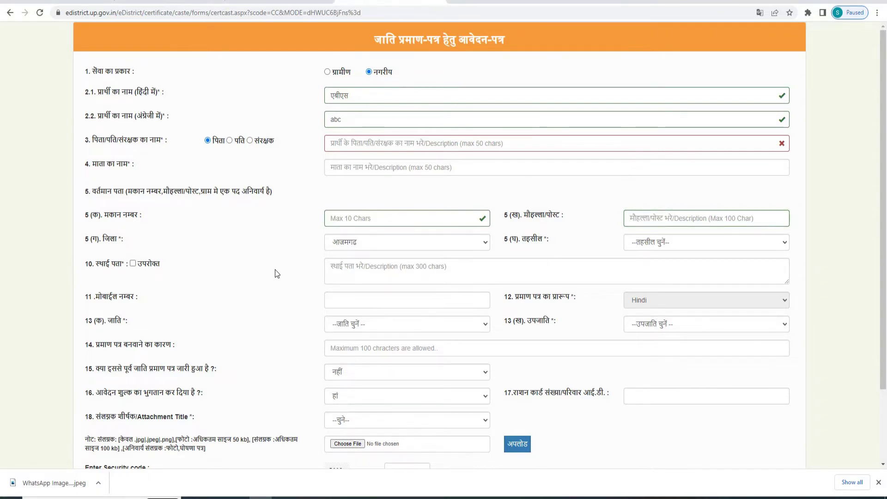
left_click(672, 248)
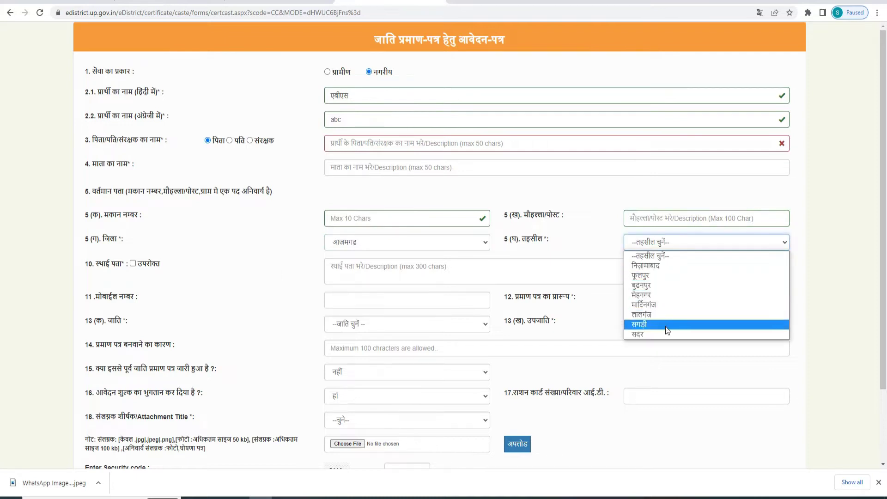
left_click(588, 236)
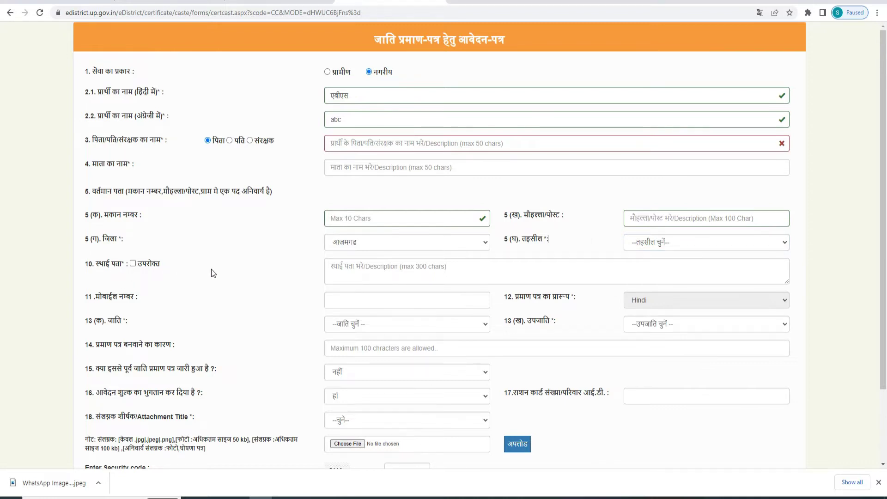
- Try to make the permanent address the same as the current address with the उपरोक्त option
left_click(133, 264)
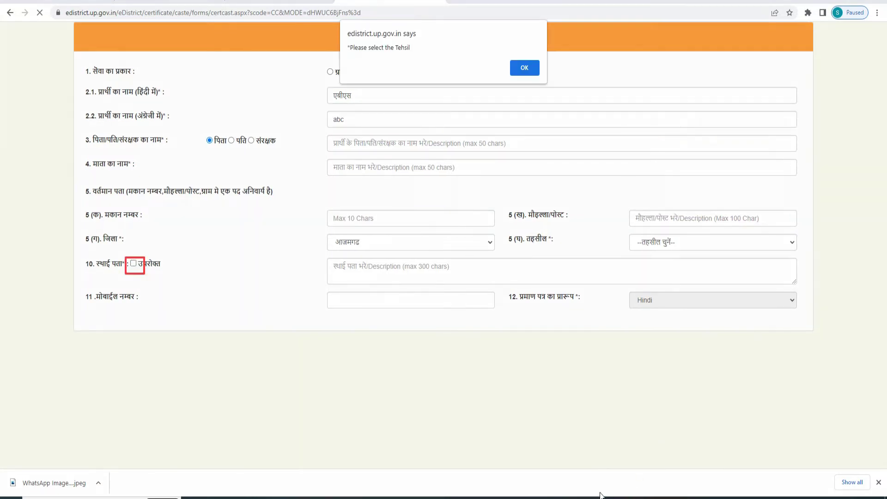
left_click(524, 68)
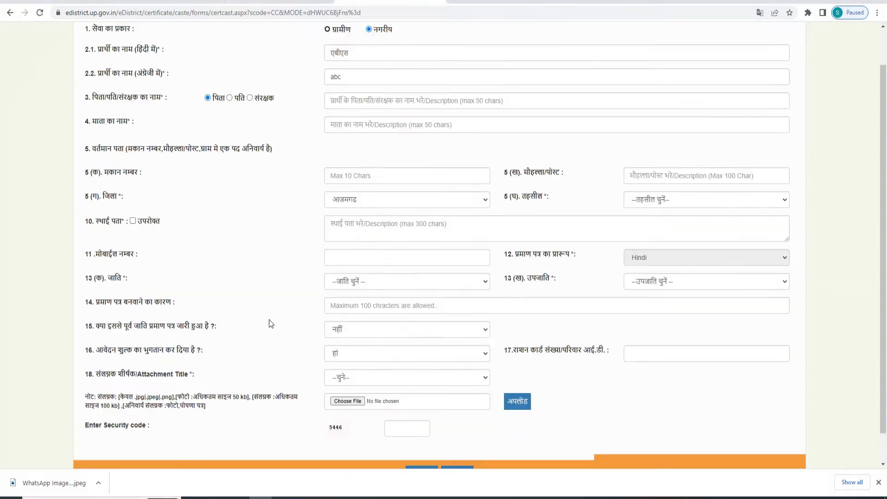
left_click(394, 248)
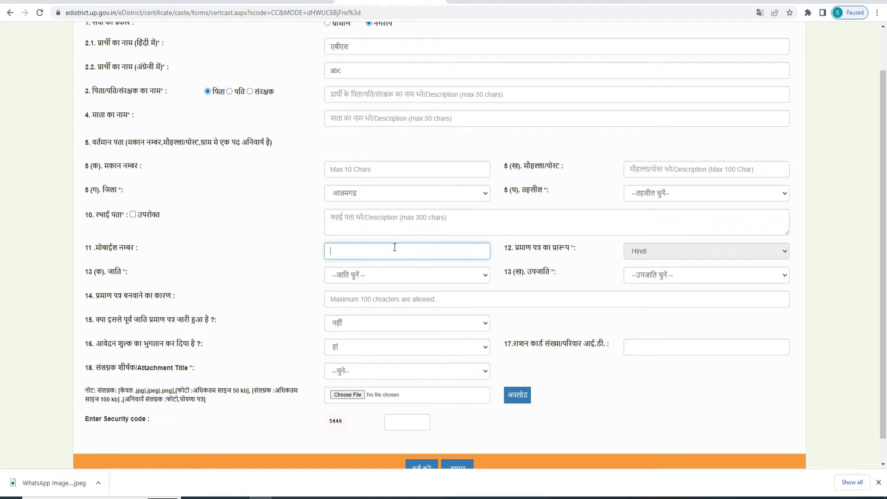
left_click(649, 253)
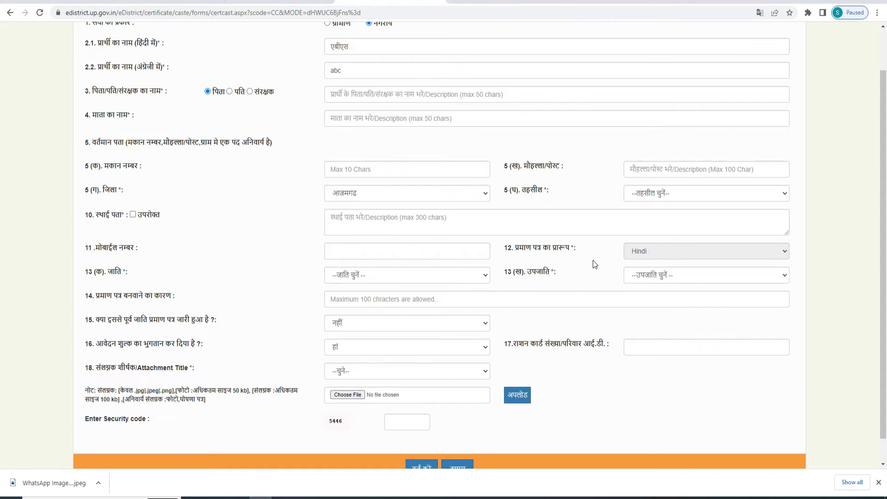
- Set the caste (जाति) to पिछड़ी and look through the available sub-caste (उपजाति) options
left_click(385, 276)
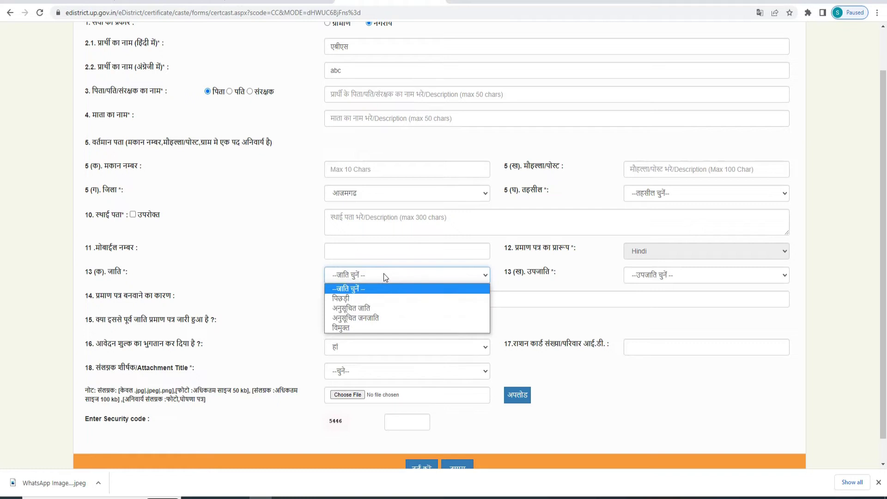
left_click(379, 298)
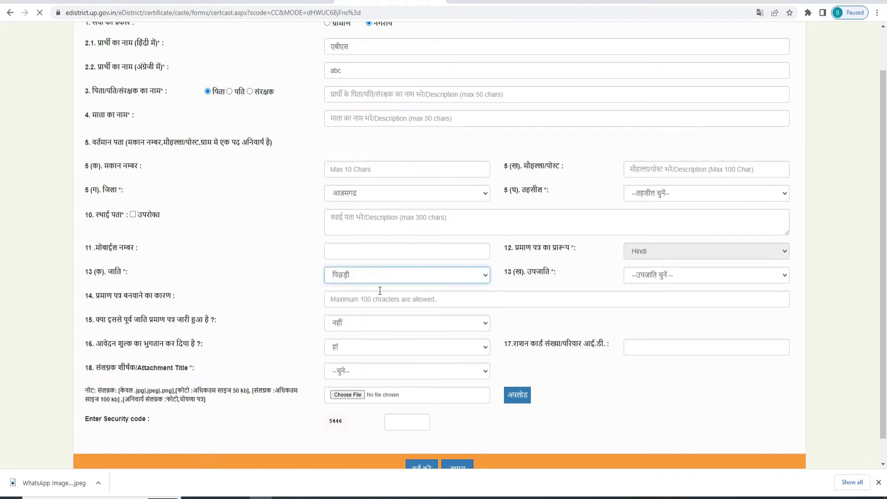
left_click(654, 275)
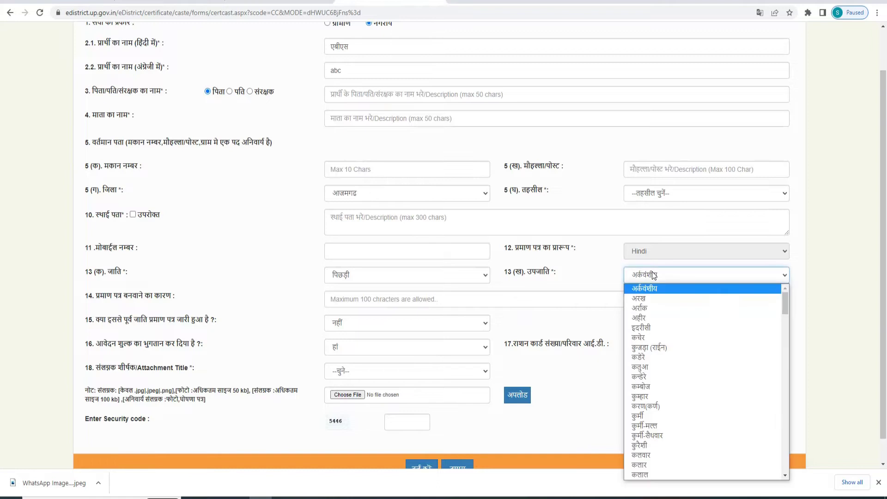
scroll(675, 386, "down", 20)
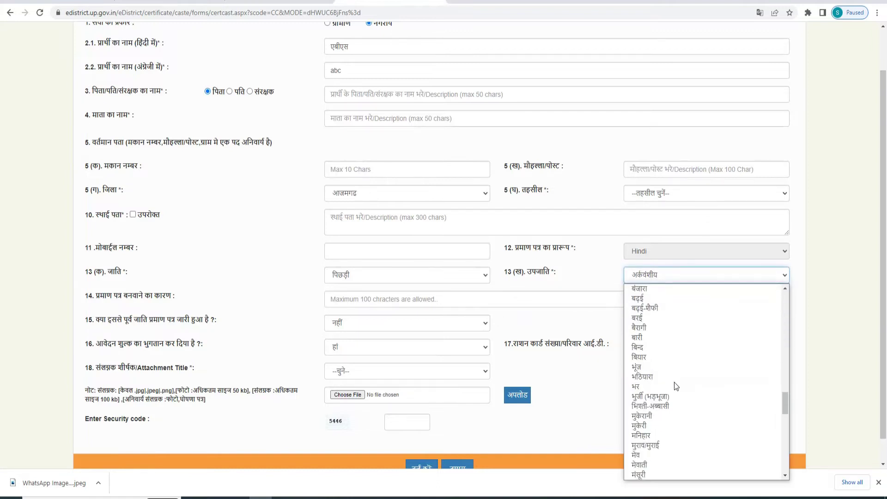
scroll(675, 382, "up", 3)
left_click(166, 250)
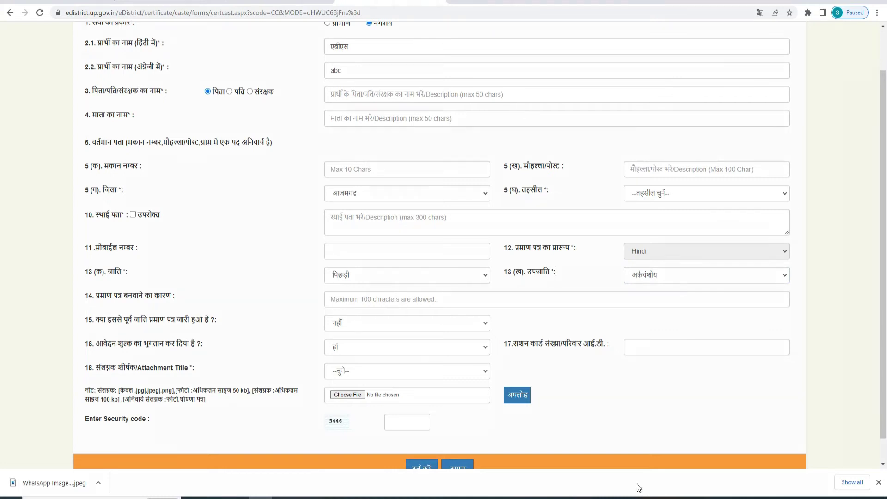
left_click_drag(73, 286, 647, 315)
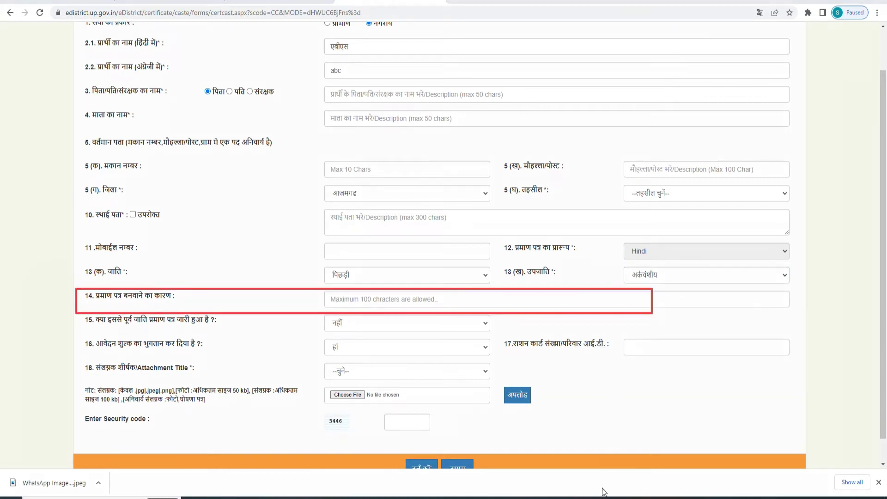
- Review the certificate reason field and the question about a previously issued caste certificate with its answer options
left_click(369, 299)
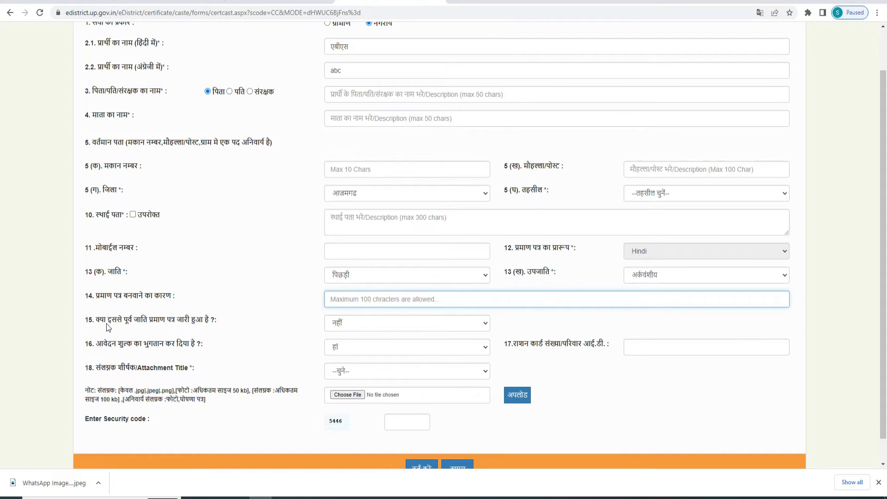
left_click_drag(91, 319, 232, 324)
left_click(232, 324)
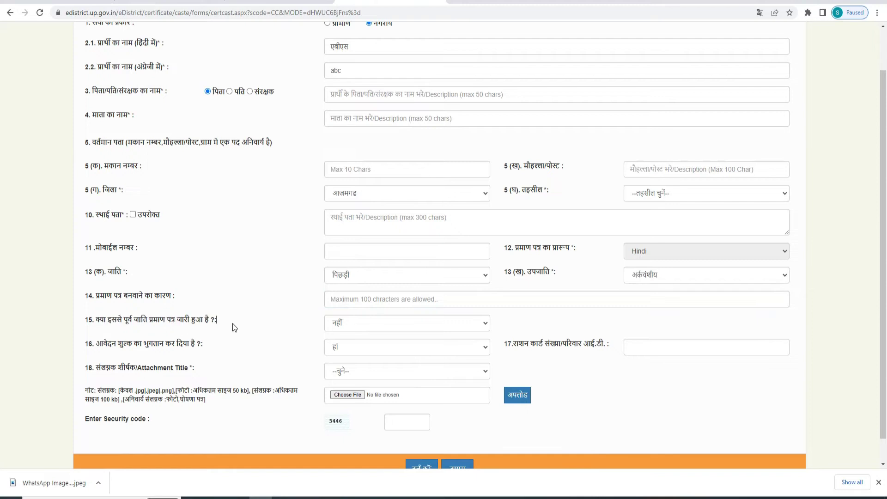
left_click(384, 320)
left_click(289, 352)
scroll(290, 352, "down", 1)
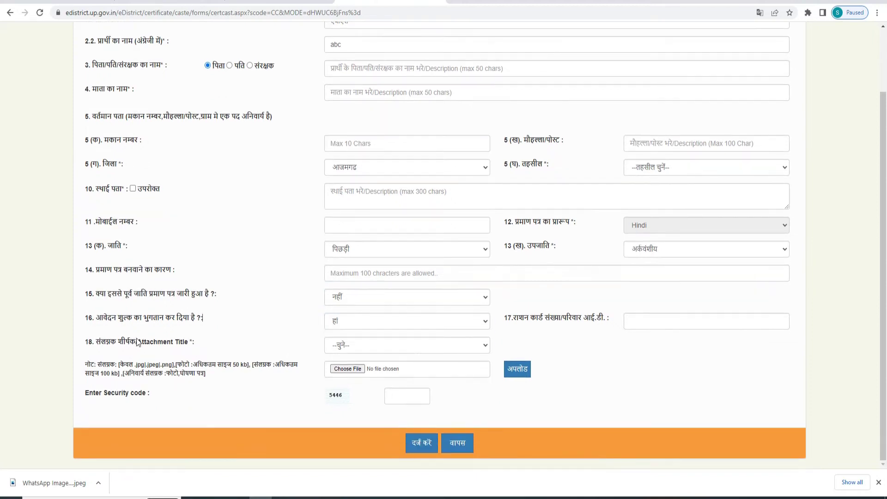
- Review the application fee payment question, the ration card/family ID field and the attachment upload section
left_click_drag(91, 319, 250, 327)
left_click(251, 326)
left_click(360, 324)
left_click(291, 334)
left_click(625, 352)
left_click_drag(80, 331, 508, 410)
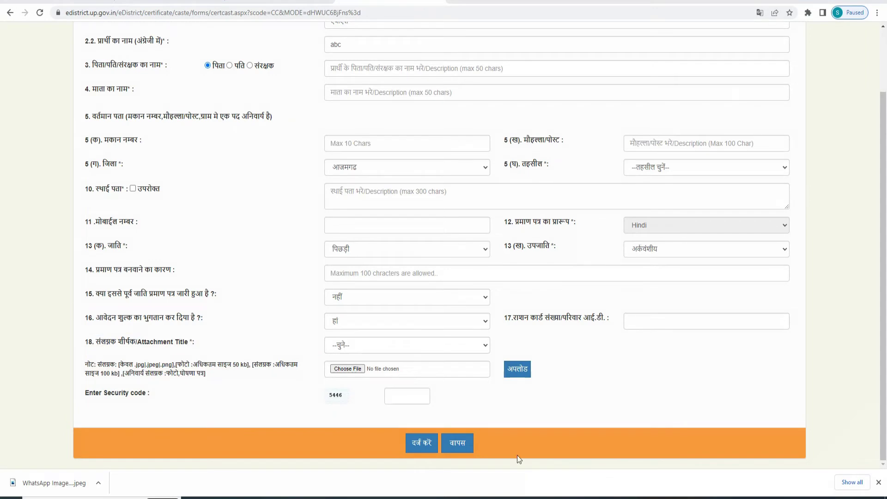
- Upload WhatsApp Image 2022-10-16 at 2.01.39 PM.jpeg as the फोटो attachment
left_click(348, 345)
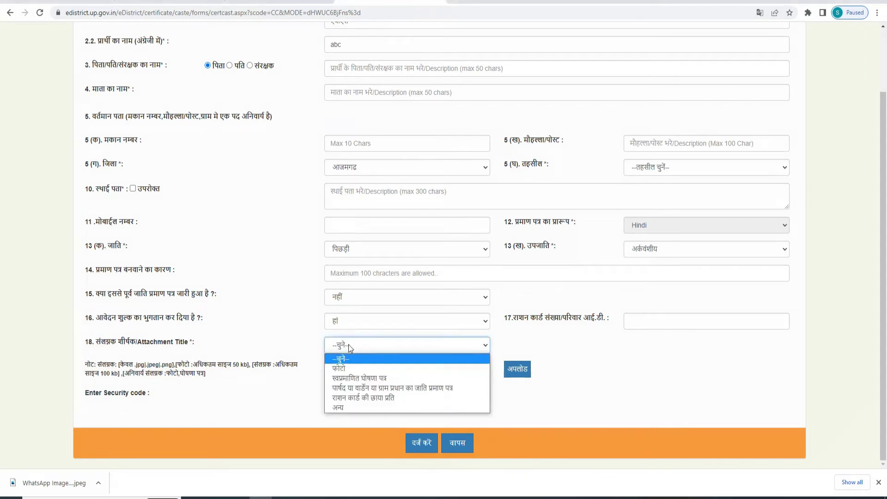
left_click(349, 368)
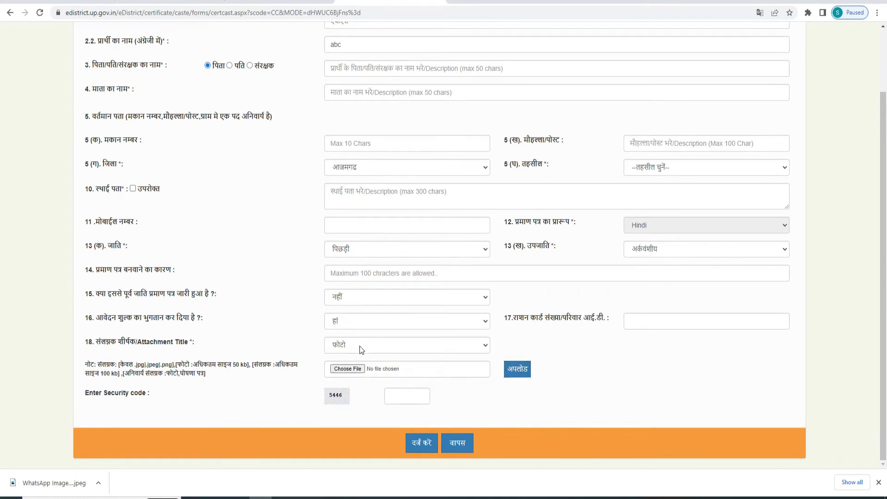
left_click(367, 367)
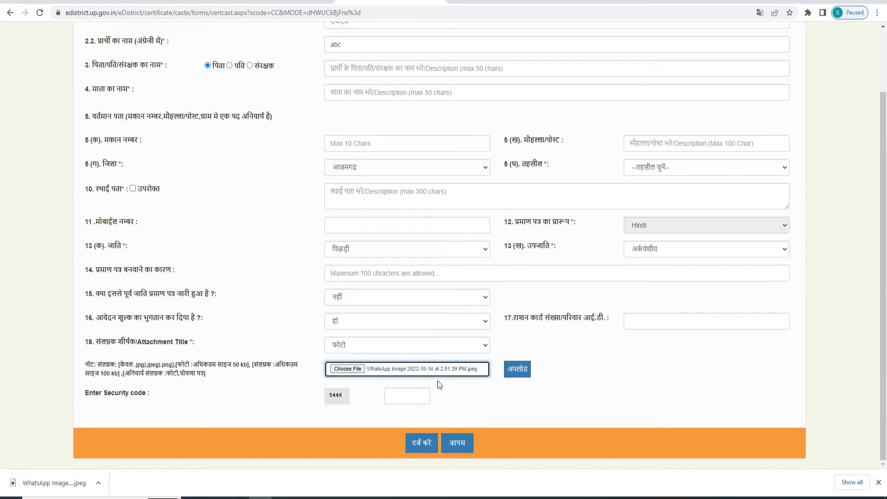
left_click(523, 373)
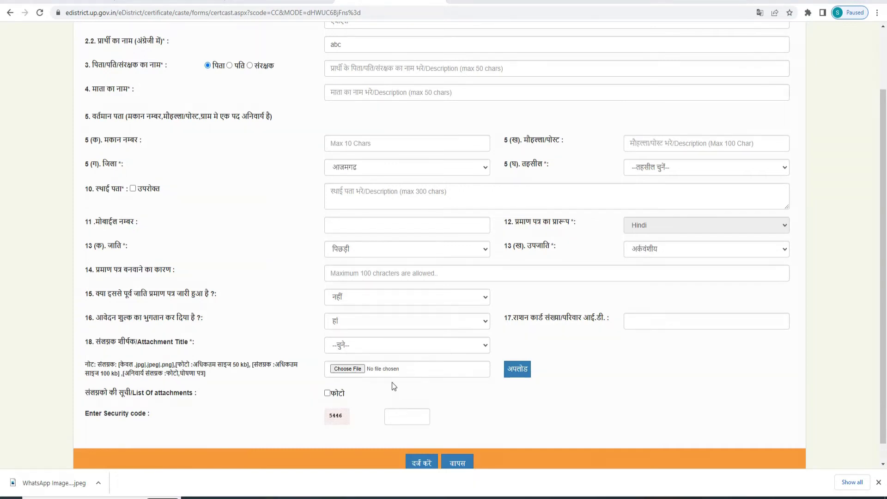
- Upload the स्वप्रमाणित घोषणा पत्र attachment and check the list of attachments
left_click(344, 347)
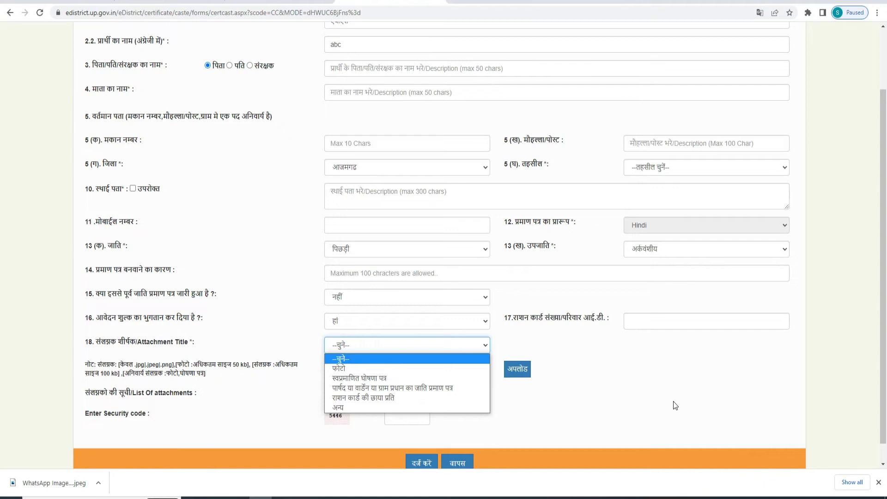
left_click(416, 381)
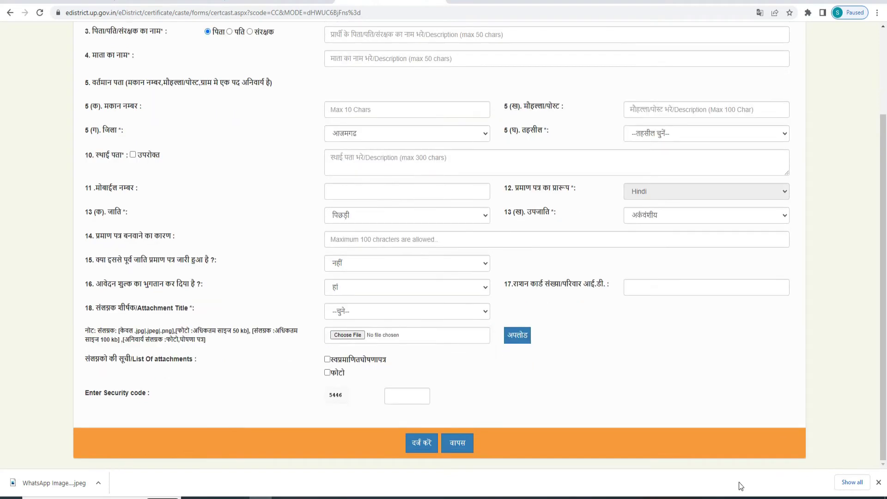
left_click_drag(318, 349, 380, 383)
key("Escape")
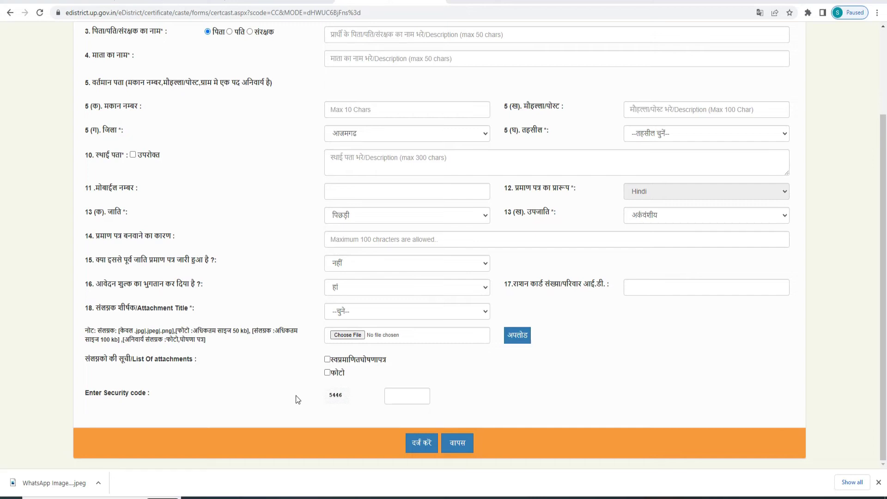
- Check the security code field and submit the caste certificate form to open the application preview
left_click(406, 395)
left_click(368, 426)
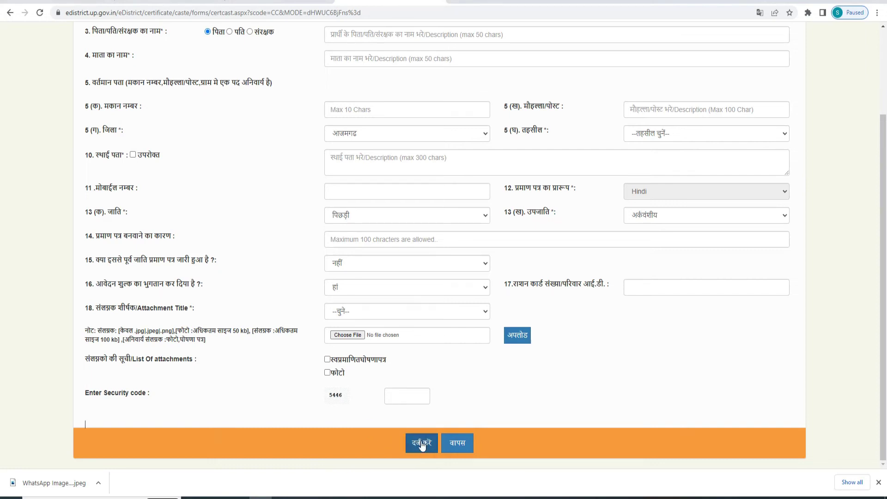
left_click(422, 443)
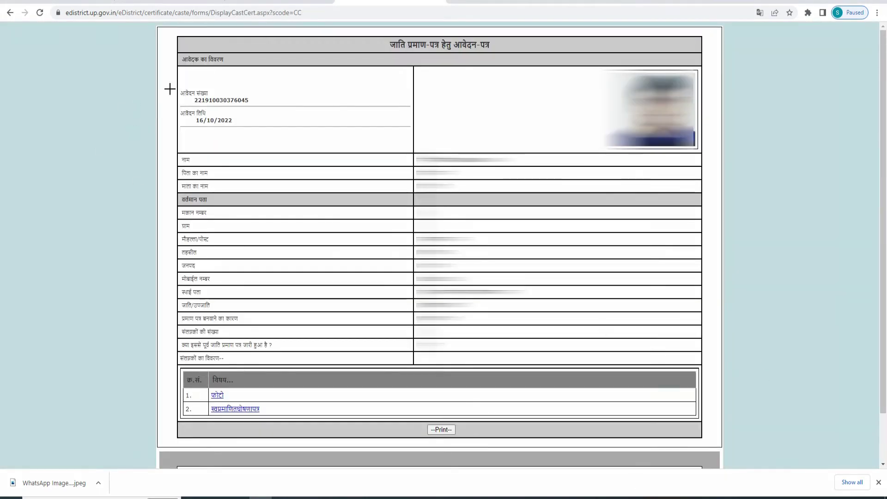
- Review the application number and the दर्ज करें, आवेदन संशोधित करें and वापस choices on the application preview
left_click_drag(176, 82, 263, 107)
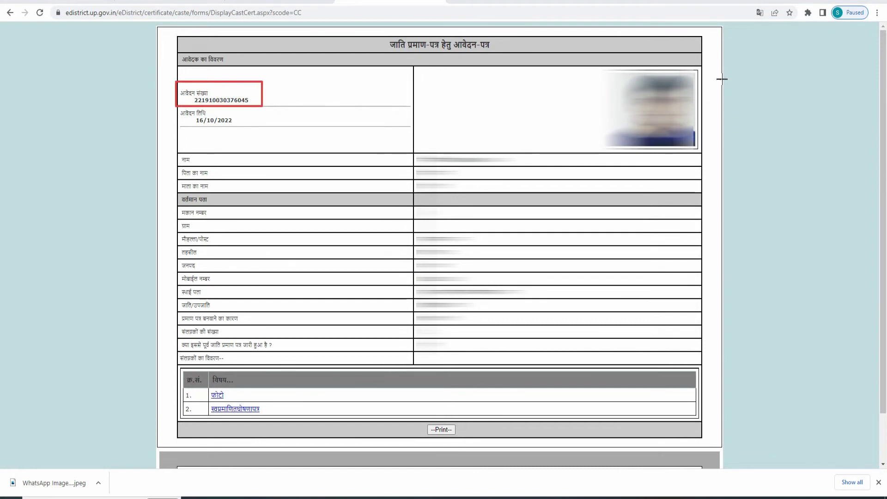
scroll(504, 409, "down", 2)
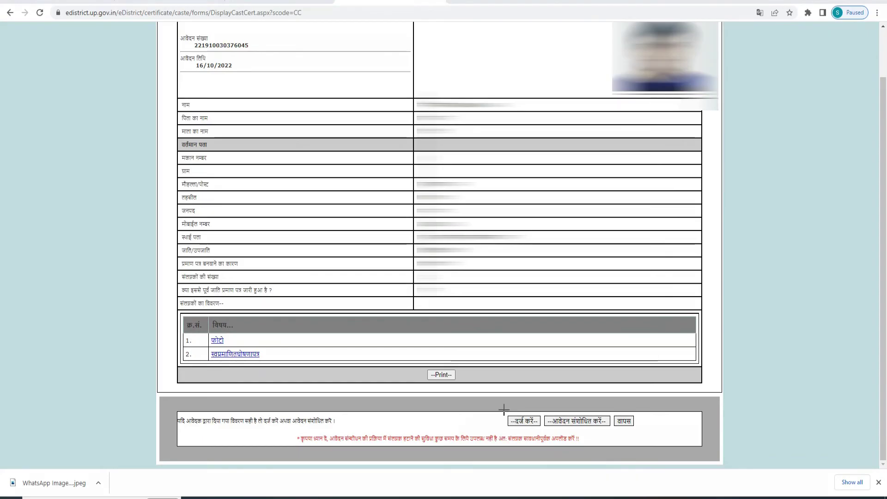
mouse_move(504, 409)
left_mouse_down()
mouse_move(539, 433)
mouse_move(645, 431)
left_mouse_up()
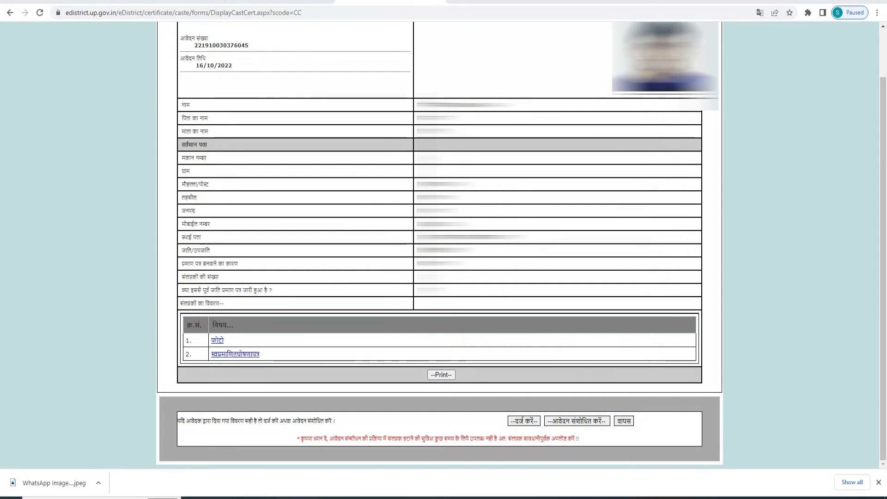
left_click(571, 421)
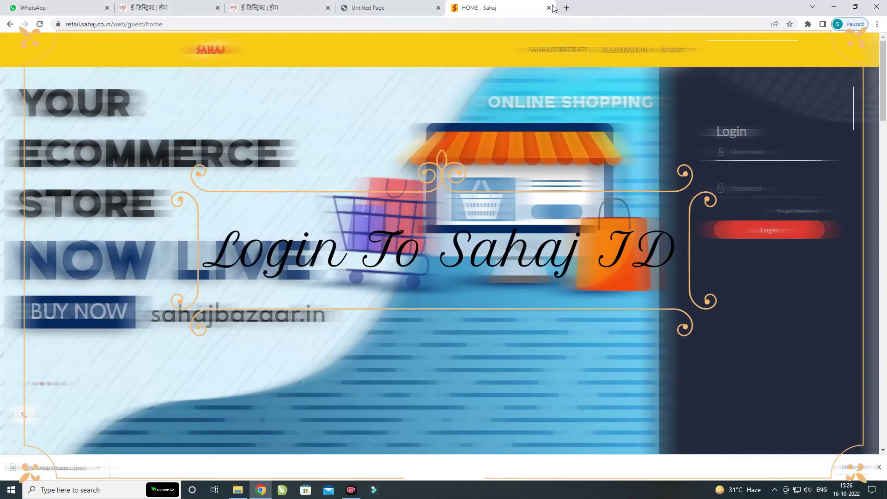
- Search the web for sahaj in a fresh tab, open the Sahaj retail portal and log in to the account
left_click(550, 8)
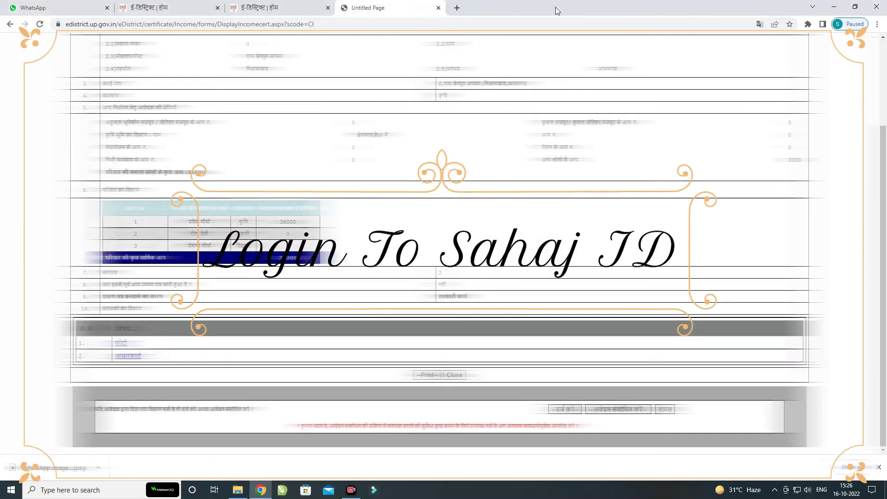
left_click(462, 8)
type("sahaj")
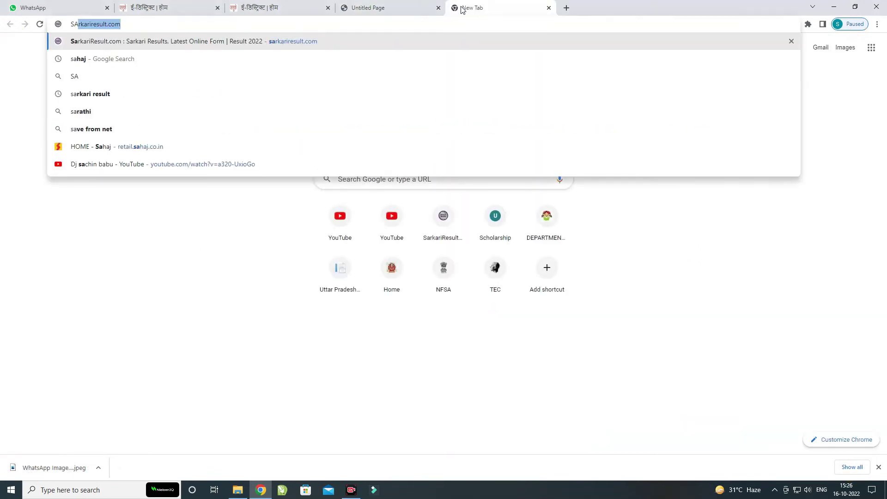
key("Return")
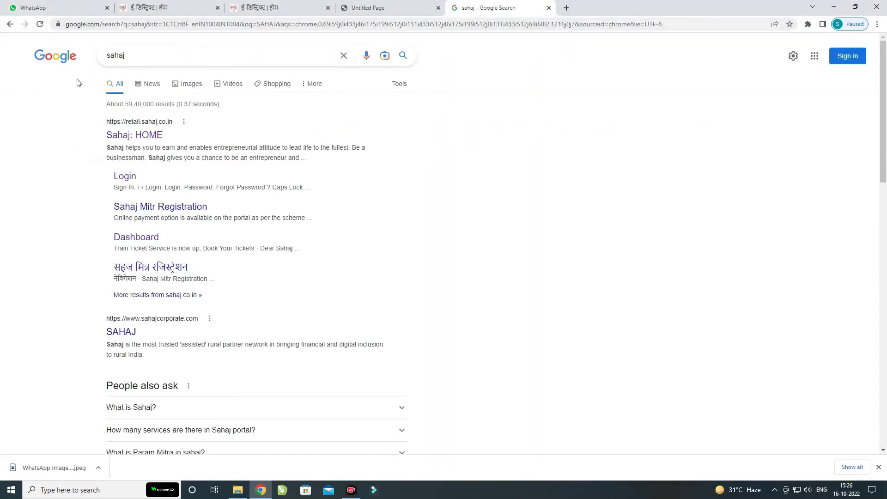
left_click(149, 136)
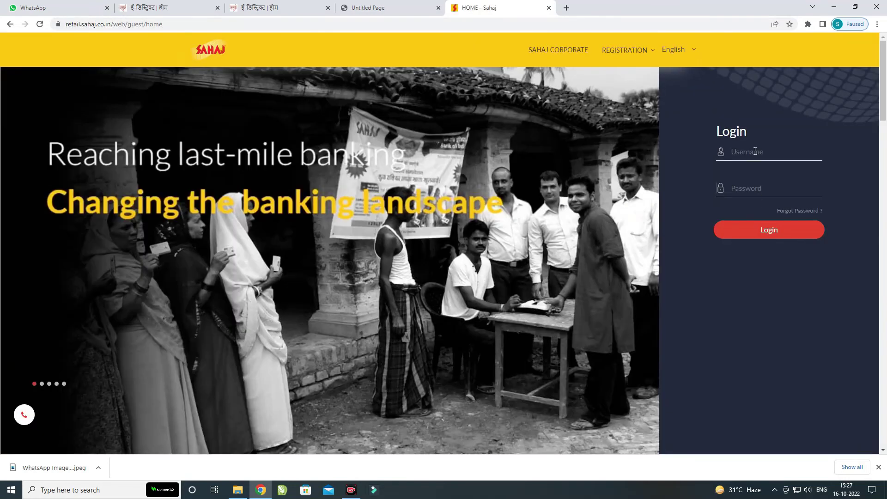
left_click(766, 233)
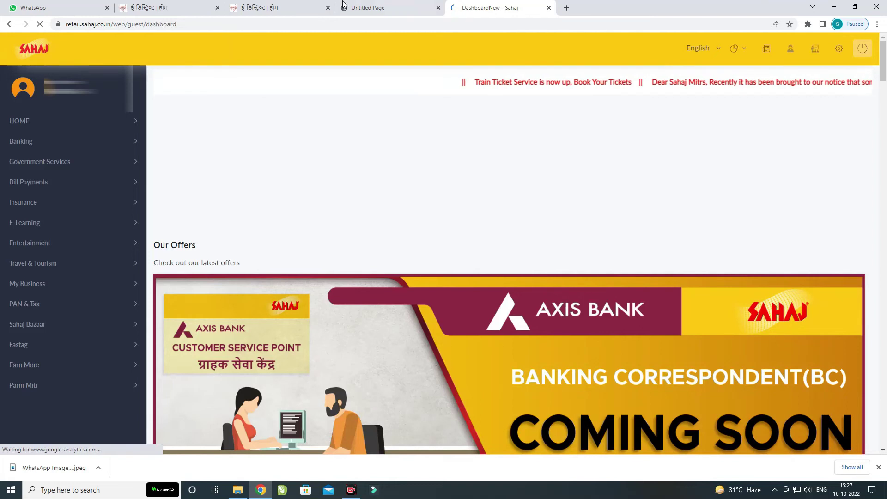
- Submit the previewed e-District application for payment and review the PIN, password and customer mobile number fields on the Sahaj payment page
left_click(379, 9)
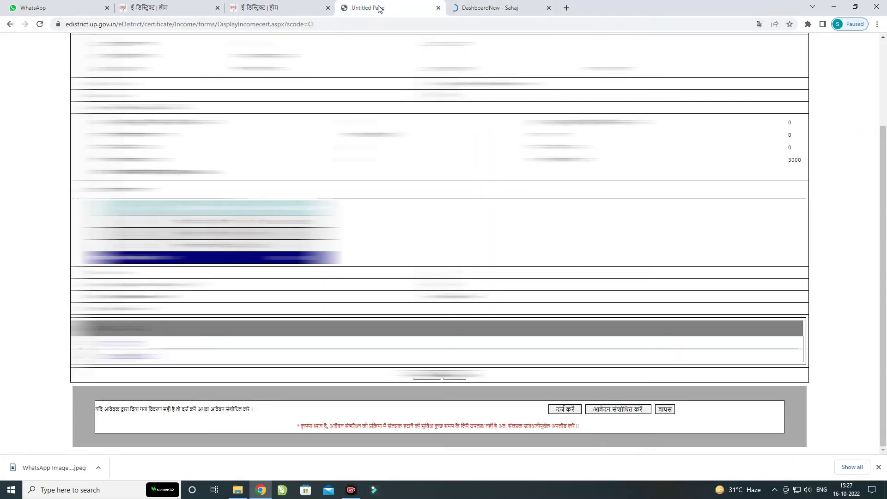
left_click(565, 410)
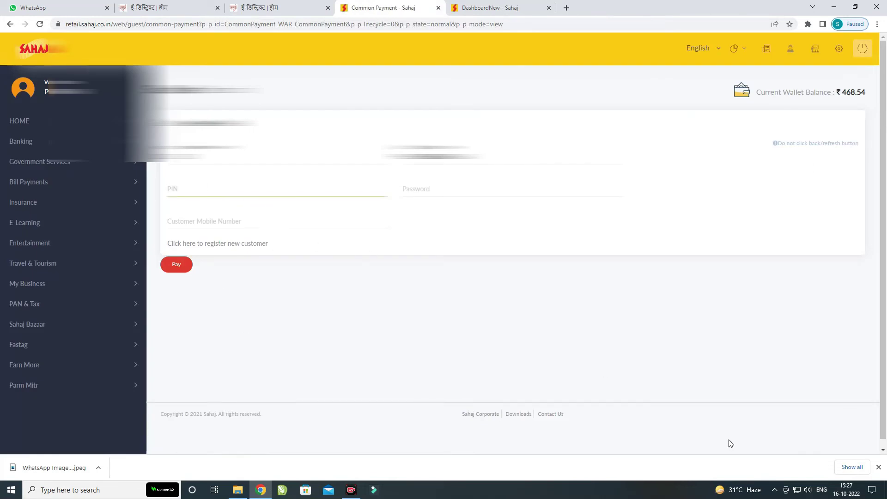
mouse_move(164, 178)
left_mouse_down()
mouse_move(206, 204)
mouse_move(272, 200)
left_mouse_up()
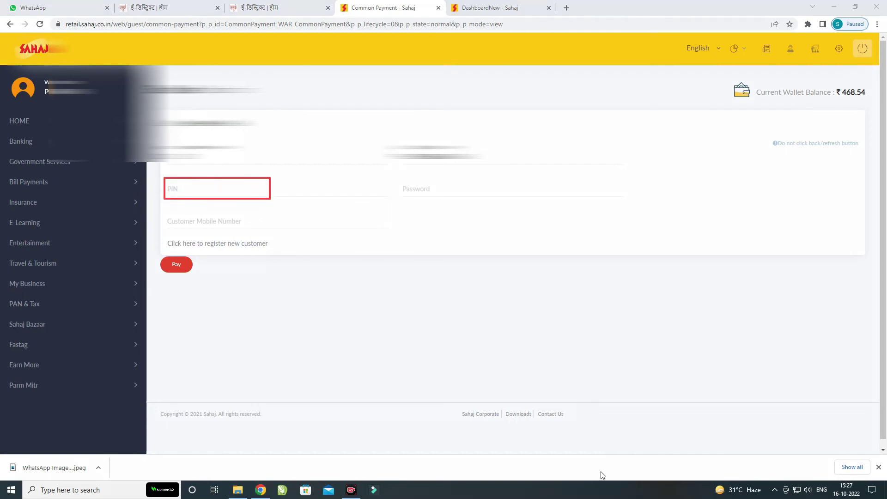
mouse_move(396, 176)
left_mouse_down()
mouse_move(422, 193)
mouse_move(474, 201)
left_mouse_up()
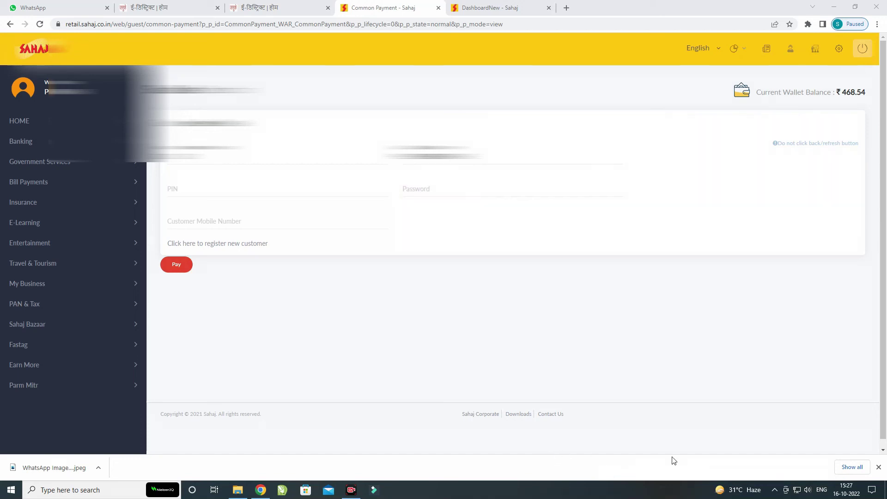
mouse_move(161, 214)
left_mouse_down()
mouse_move(210, 236)
mouse_move(257, 234)
left_mouse_up()
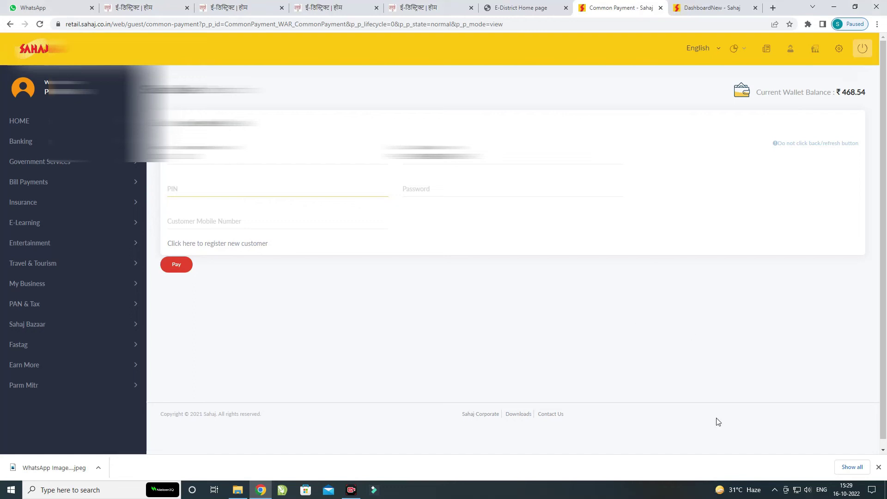
- List the pending Caste certificate applications on the e-District portal and examine their application numbers
key("ctrl+shift+Tab")
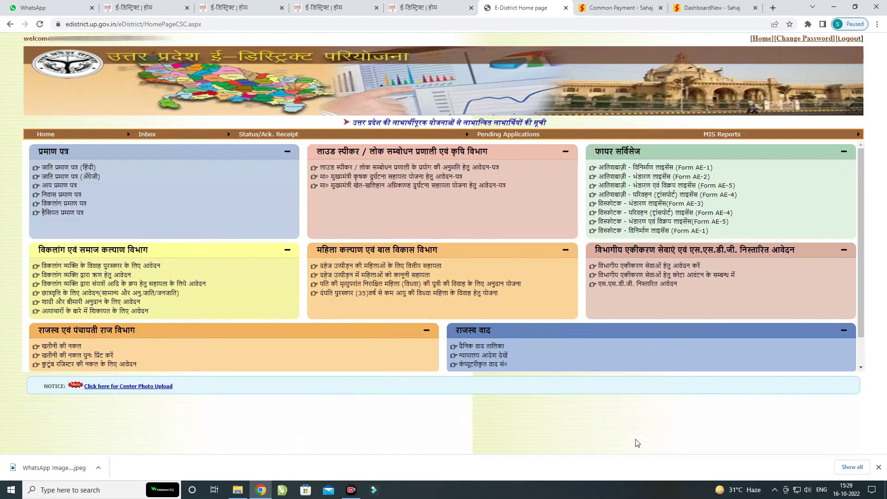
left_click_drag(472, 130, 554, 140)
key("Escape")
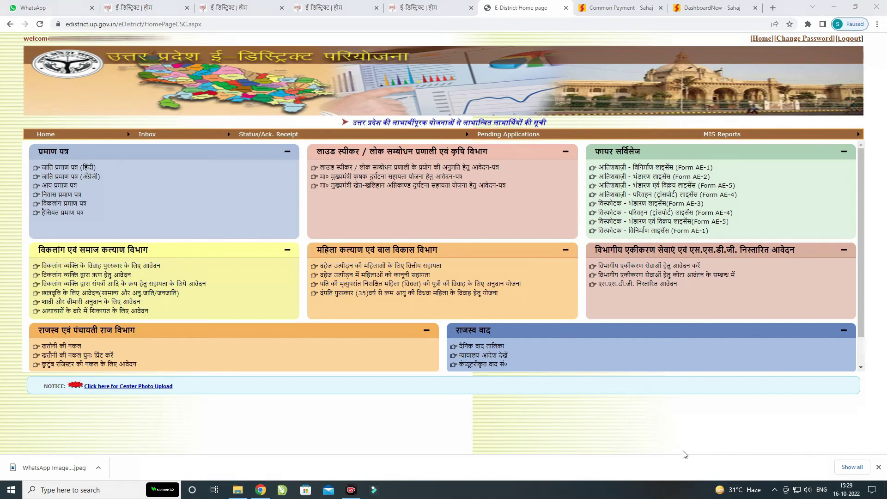
left_click(503, 135)
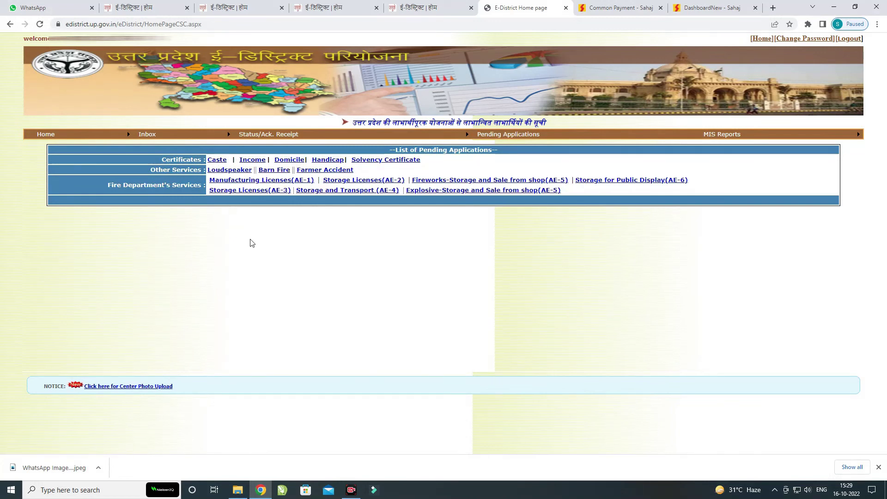
left_click(218, 160)
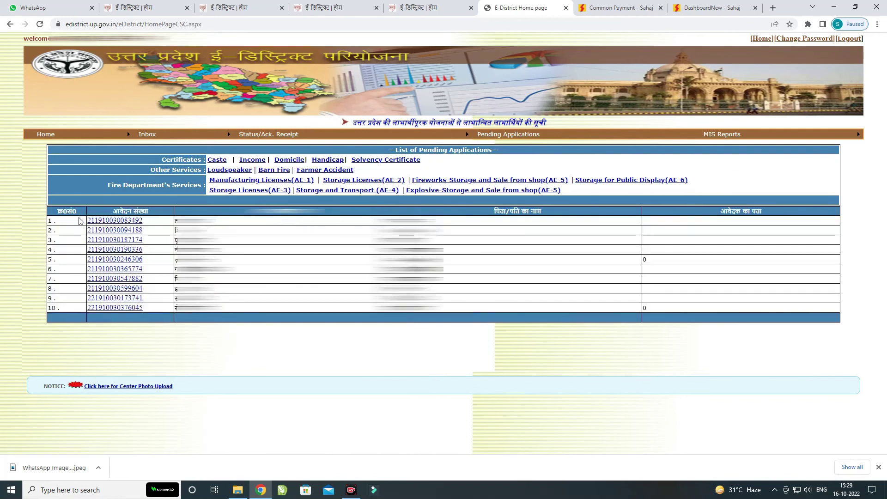
left_click(90, 221)
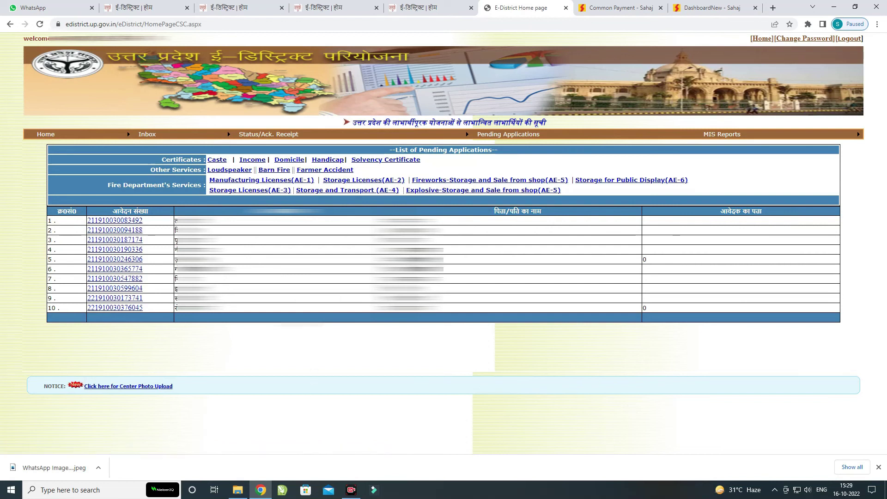
- List the last 30 days' unfinished Caste applications in the e-District inbox and examine the entries down to the final one
left_click(147, 135)
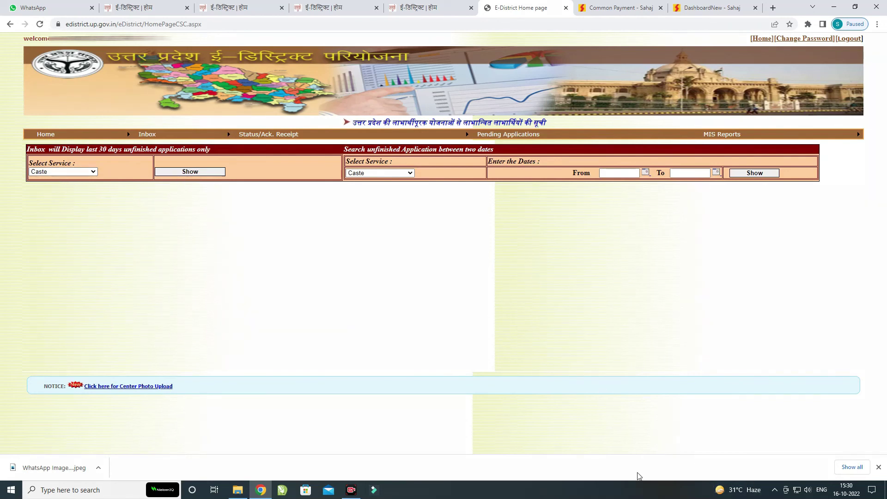
left_click_drag(24, 156, 261, 184)
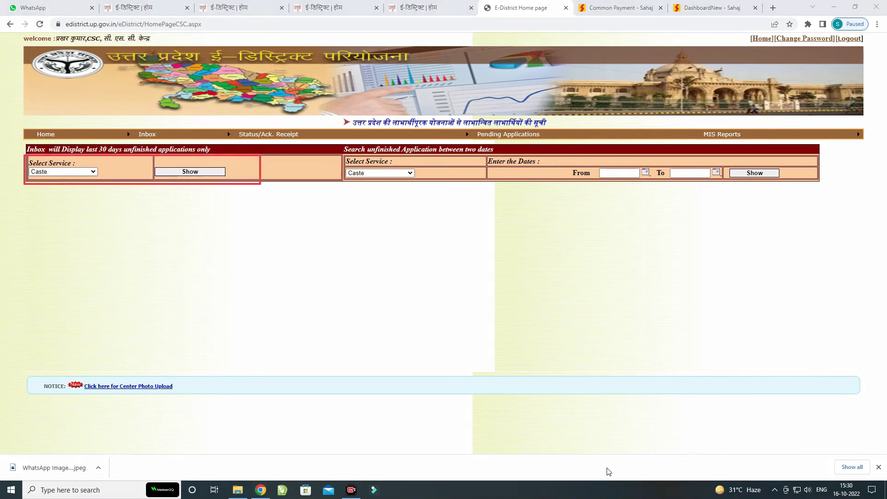
left_click(76, 171)
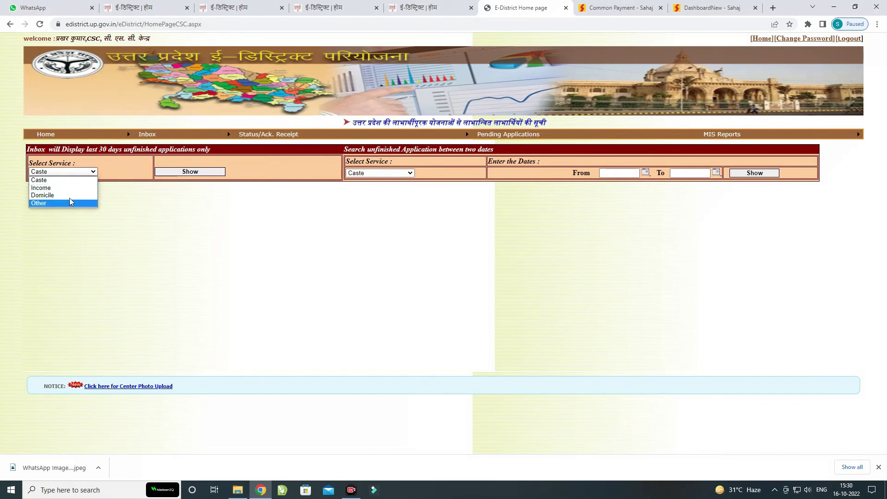
left_click(82, 182)
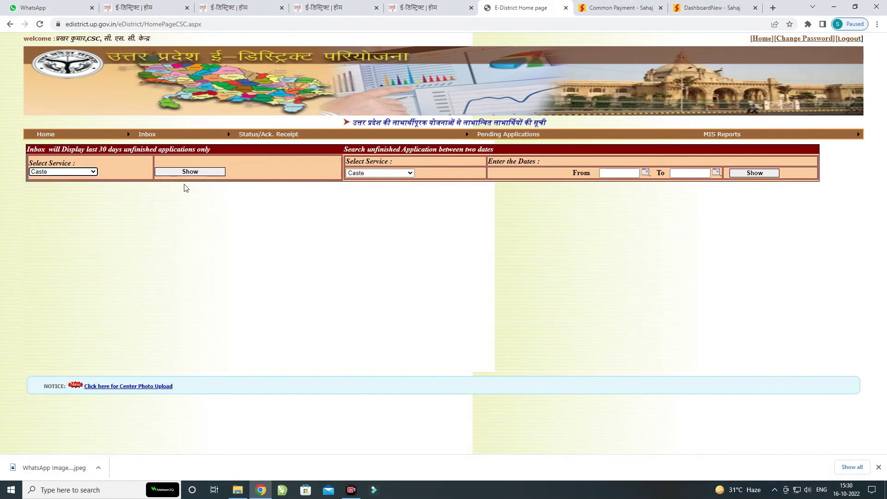
left_click(190, 173)
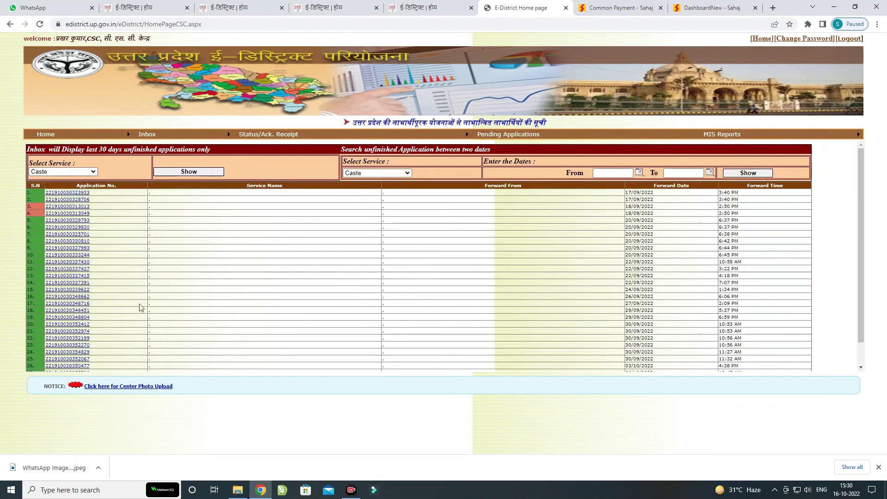
scroll(99, 328, "down", 1)
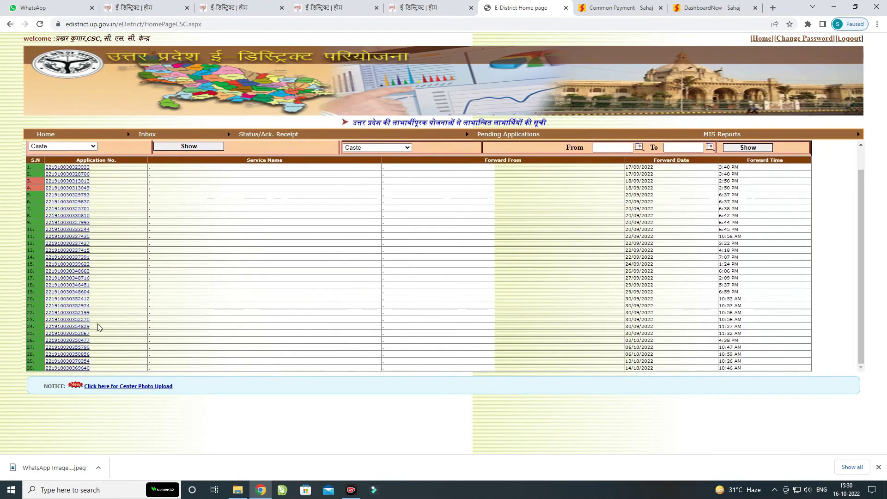
left_click(73, 368)
- Open the application status tracking form that asks for the आवेदन संख्या
mouse_move(275, 138)
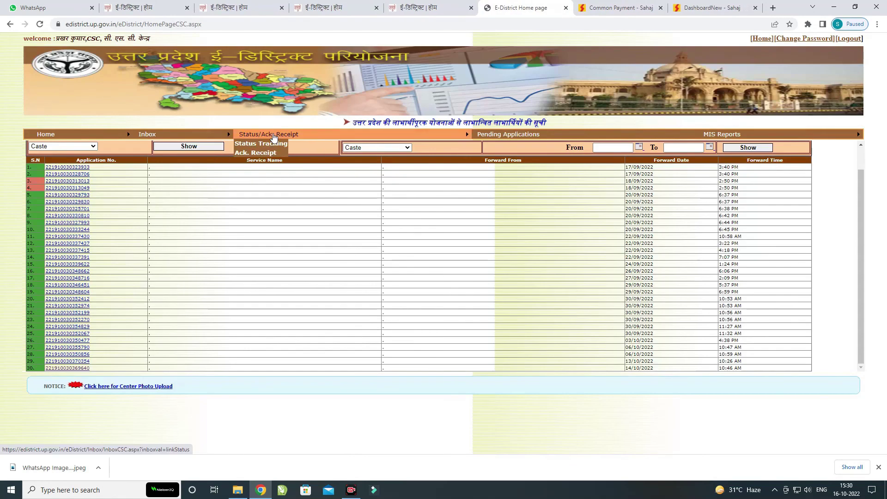
left_click(274, 139)
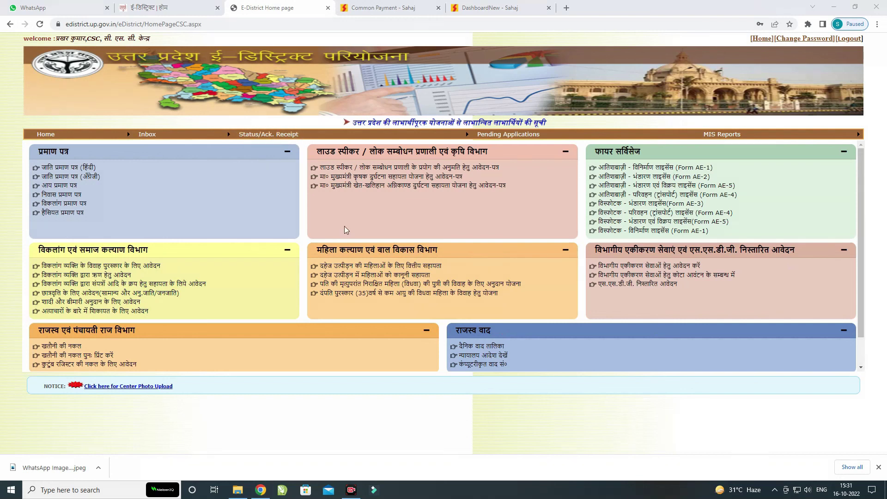
left_click(287, 140)
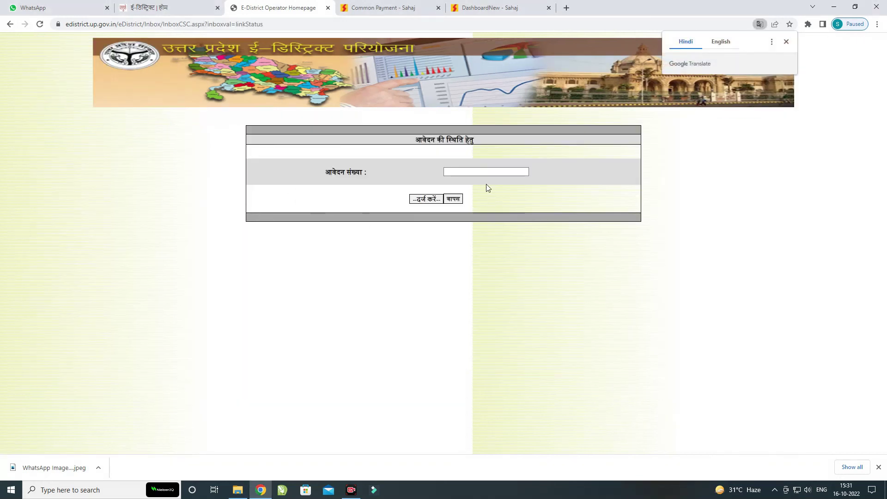